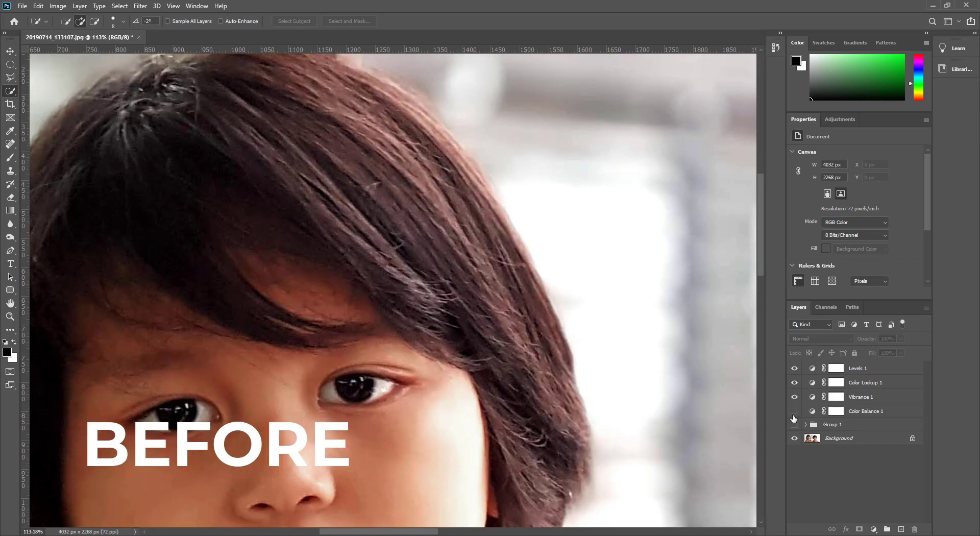
Step: Toggle Group 1's visibility to compare the before and after versions of the boys' hair and faces
click(794, 411)
click(794, 425)
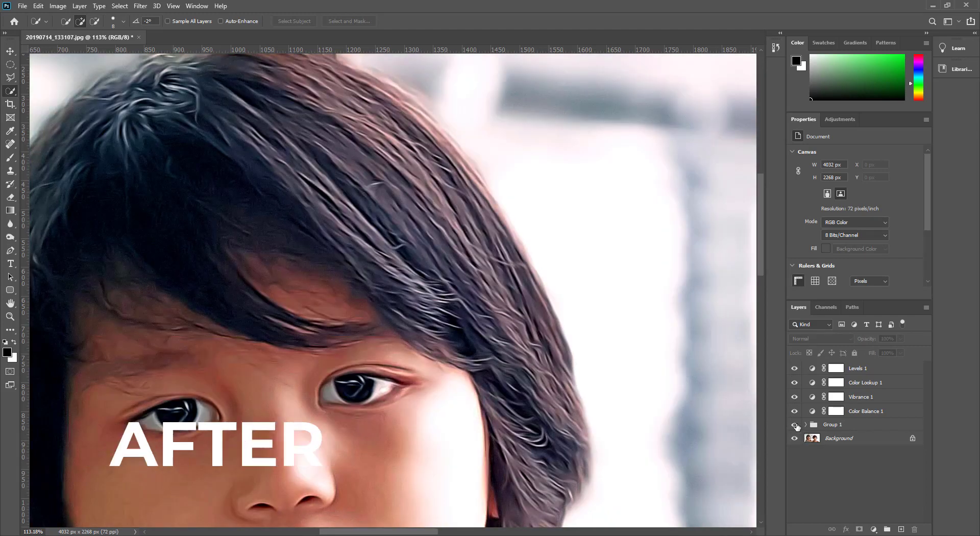
mouse_move(797, 426)
mouse_down()
mouse_move(795, 371)
mouse_move(795, 430)
mouse_up()
scroll(445, 318, down, 5)
drag(422, 333, 300, 165)
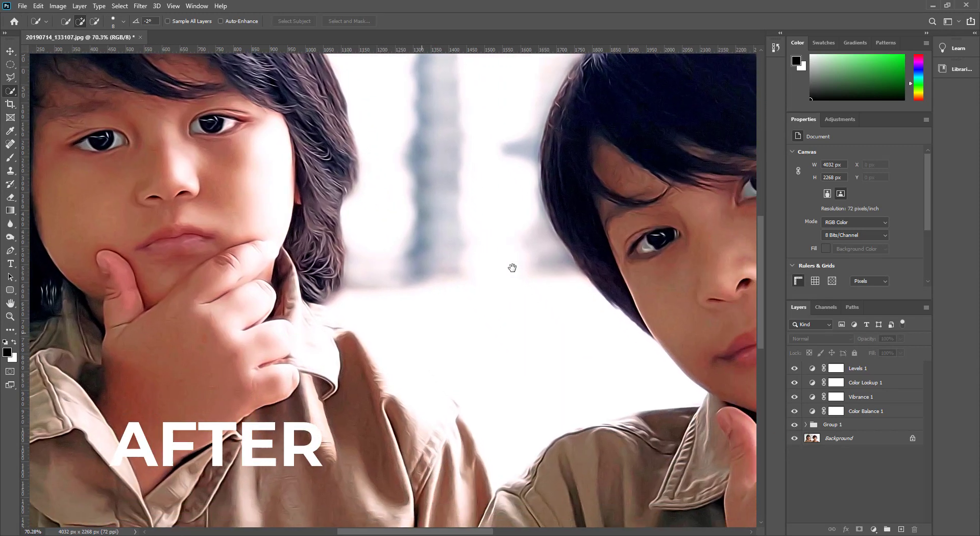
drag(679, 239, 522, 407)
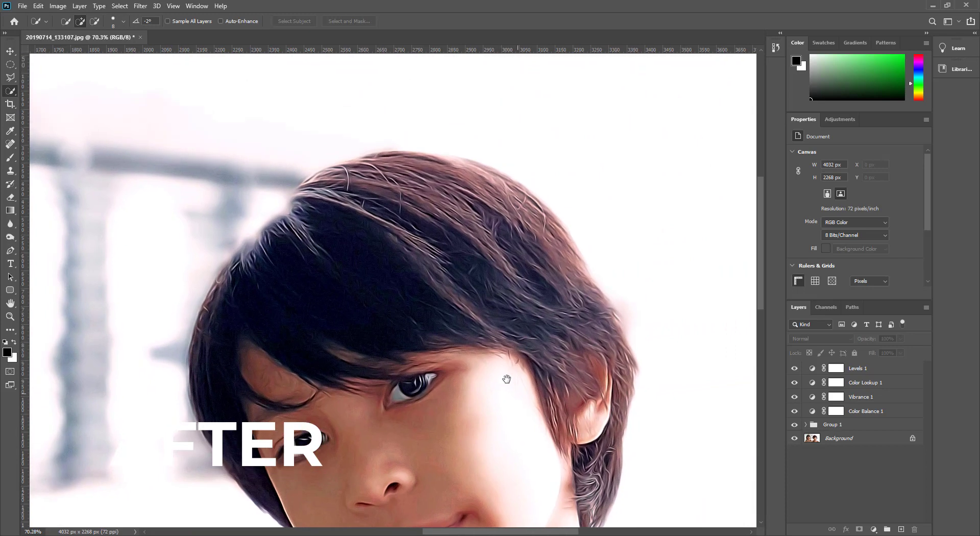
scroll(470, 280, up, 2)
scroll(470, 279, up, 3)
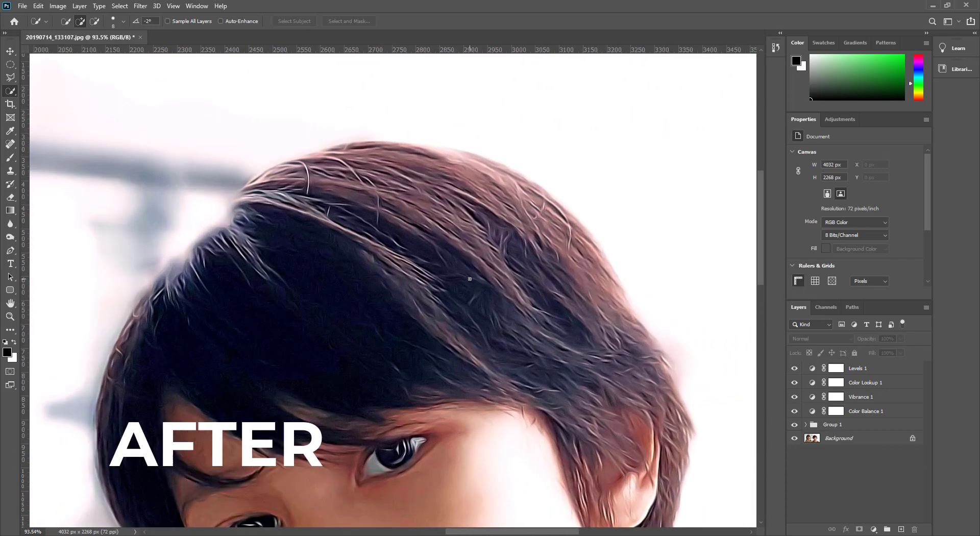
click(795, 425)
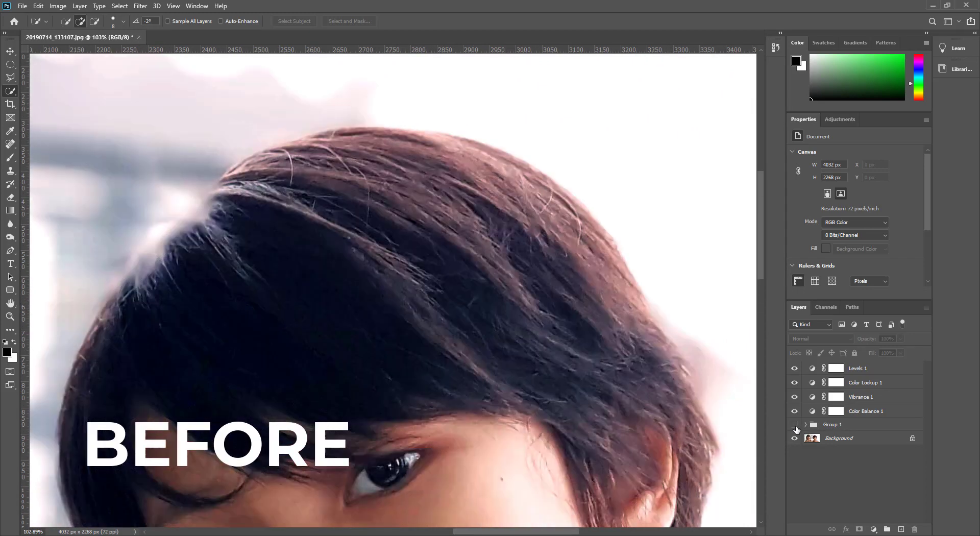
mouse_move(798, 412)
mouse_down()
mouse_move(794, 373)
mouse_move(794, 426)
mouse_up()
click(795, 426)
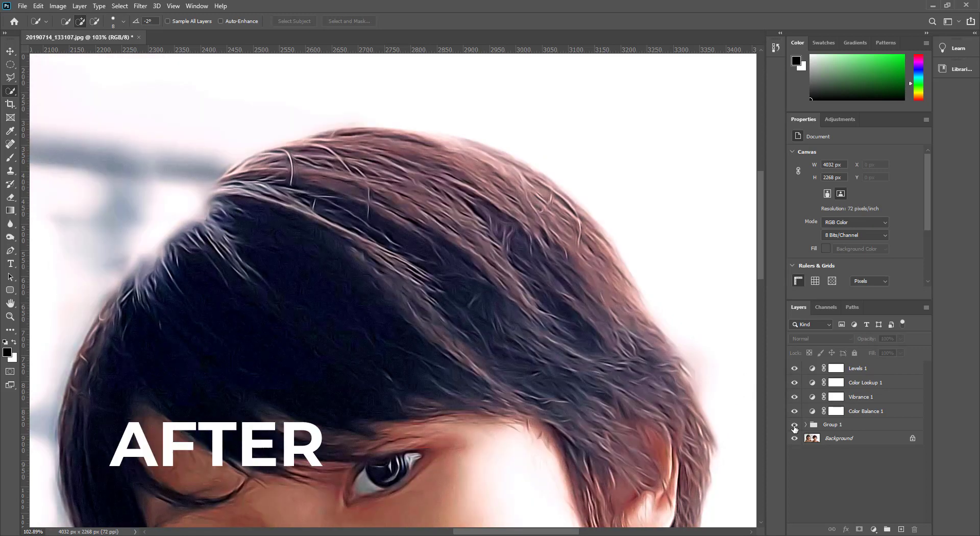
click(795, 426)
click(794, 426)
click(795, 425)
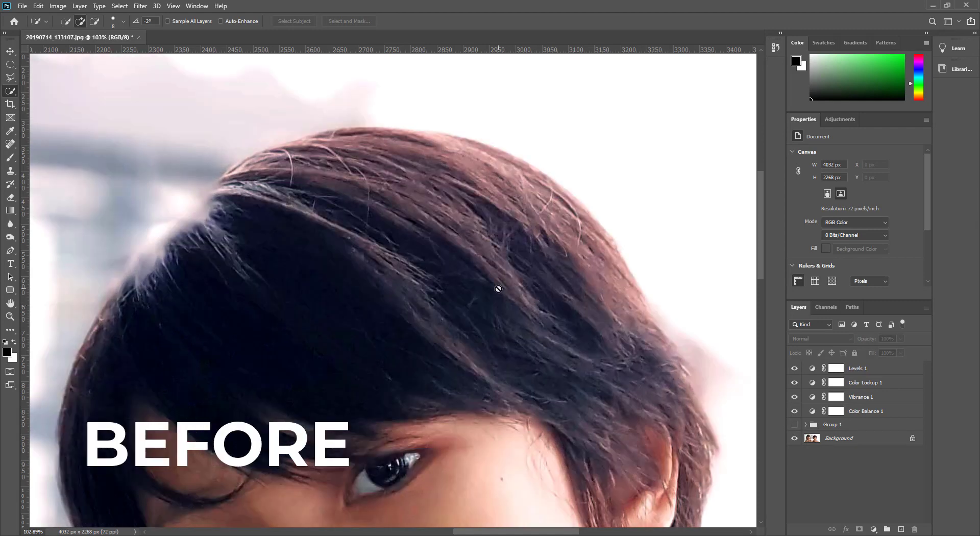
Step: Compare the edited and original versions of the right boy's hair at different zoom levels
scroll(498, 289, down, 5)
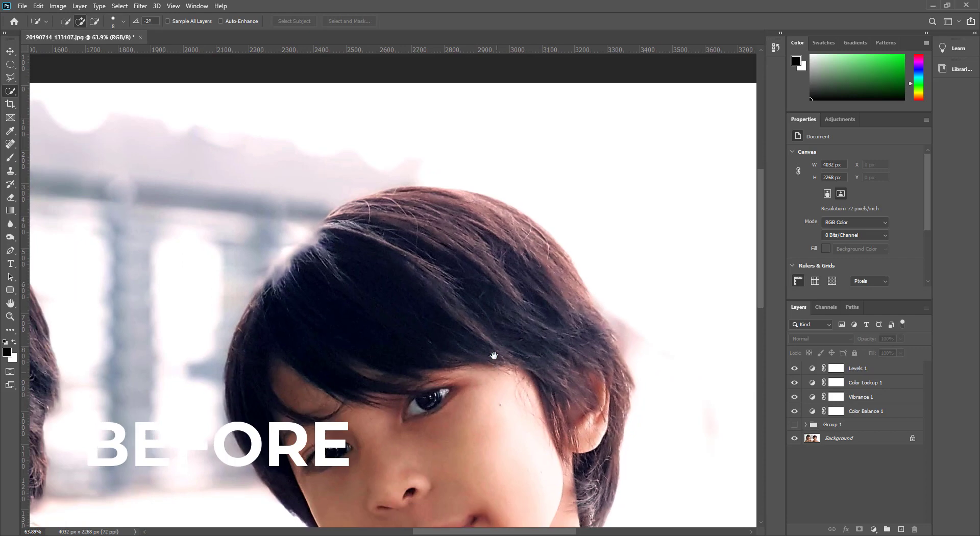
drag(499, 350, 473, 238)
click(795, 426)
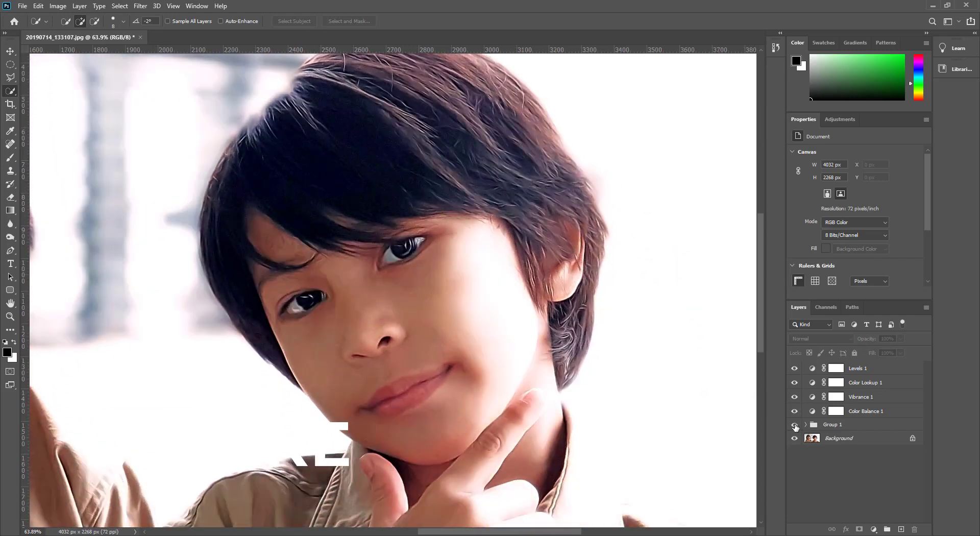
click(795, 426)
click(795, 425)
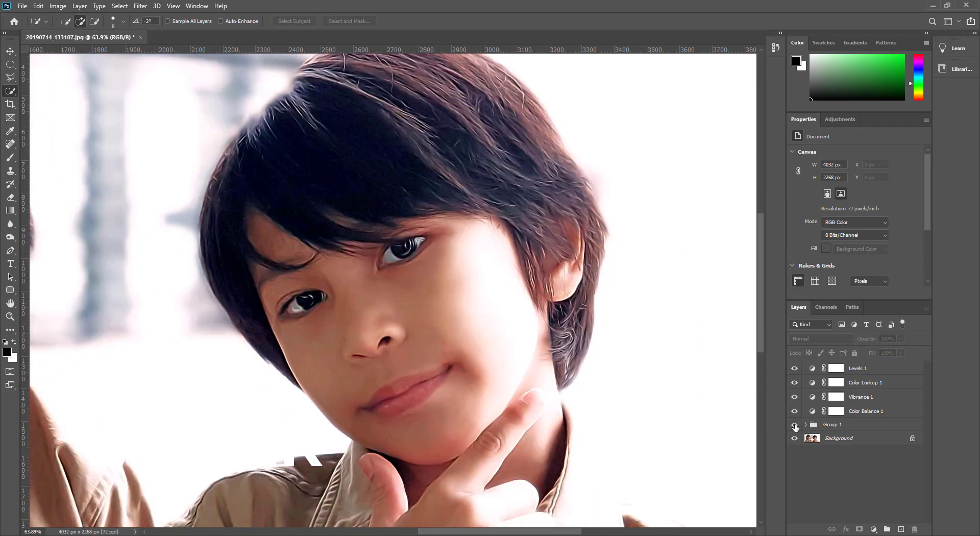
click(795, 426)
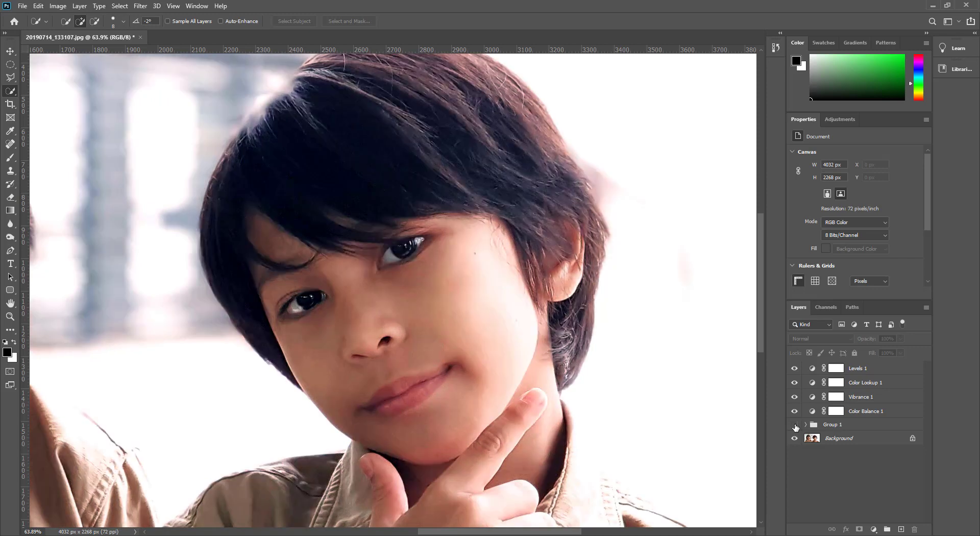
click(795, 426)
click(795, 426)
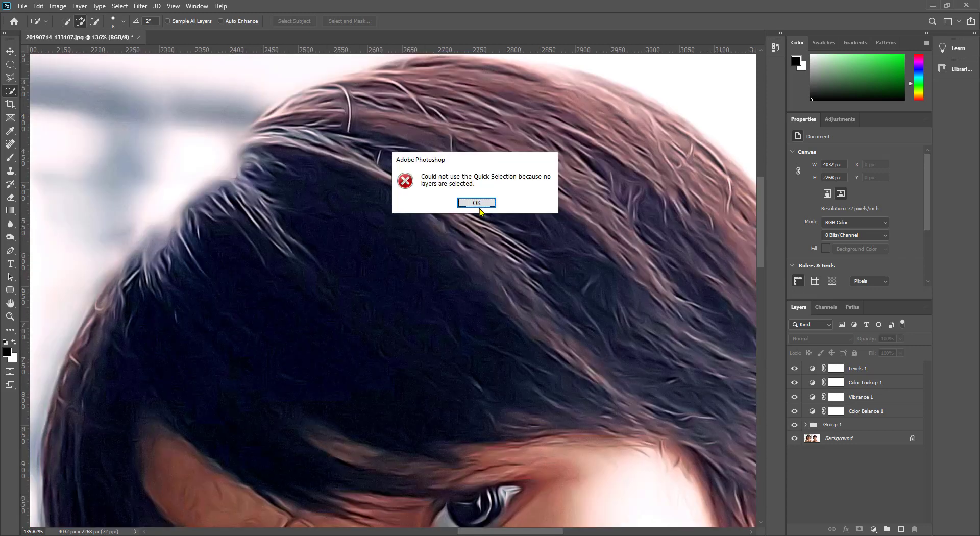
click(477, 203)
mouse_move(561, 236)
mouse_down()
mouse_move(518, 249)
mouse_move(348, 190)
mouse_up()
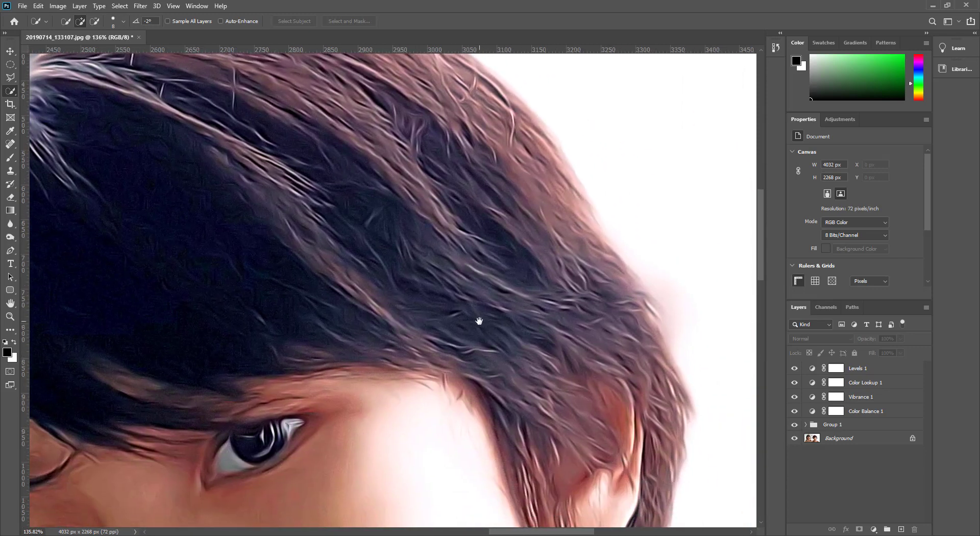
scroll(484, 309, down, 4)
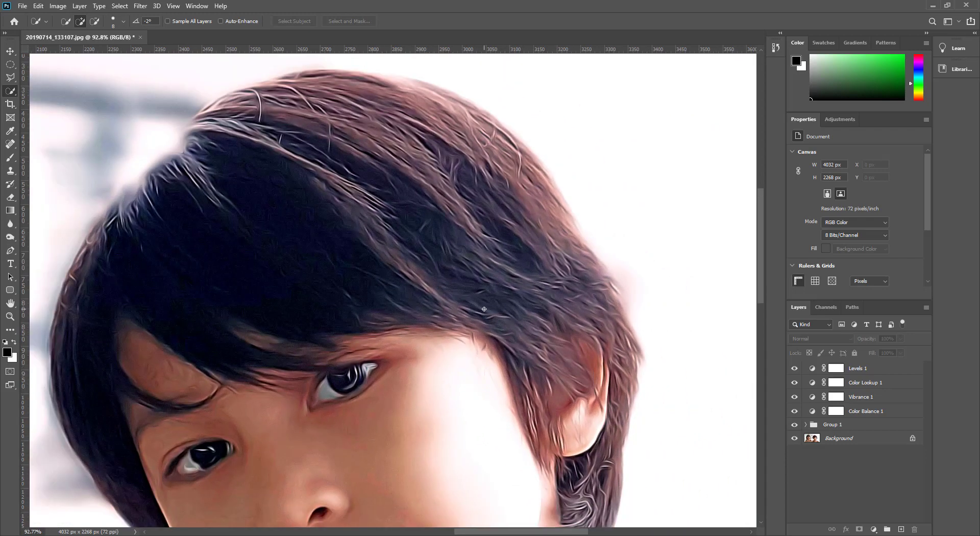
click(475, 339)
click(477, 203)
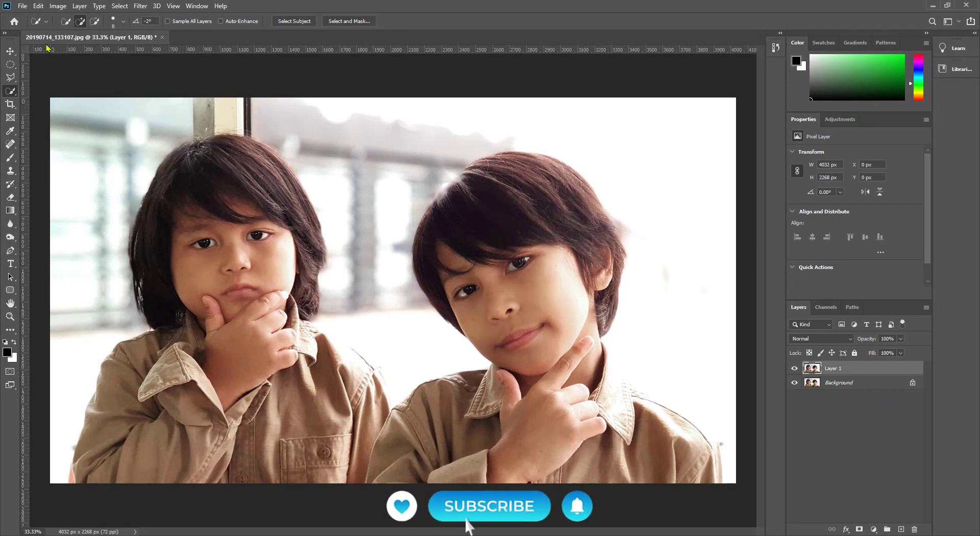
click(58, 6)
click(75, 48)
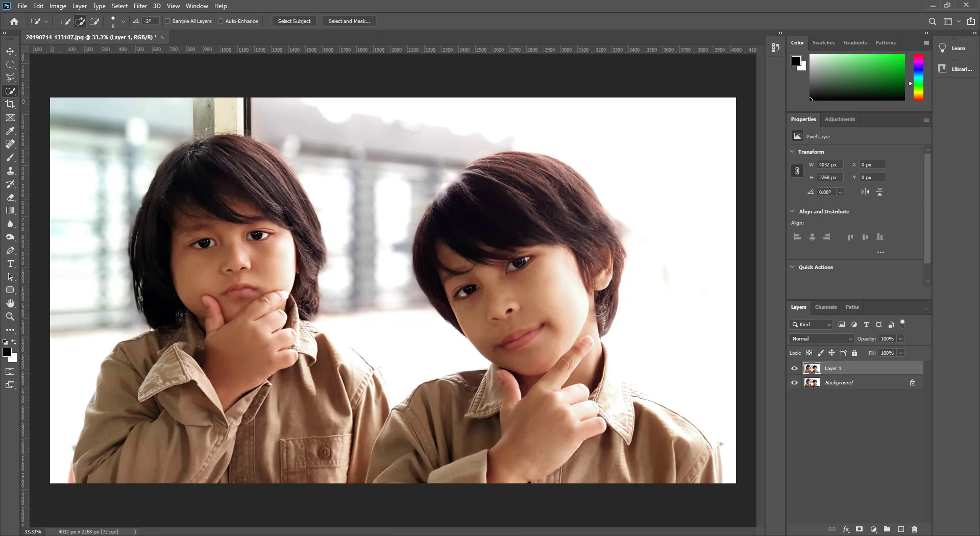
Step: Apply the Oil Paint filter to Layer 1 with Cleanliness set to 2.1
click(142, 6)
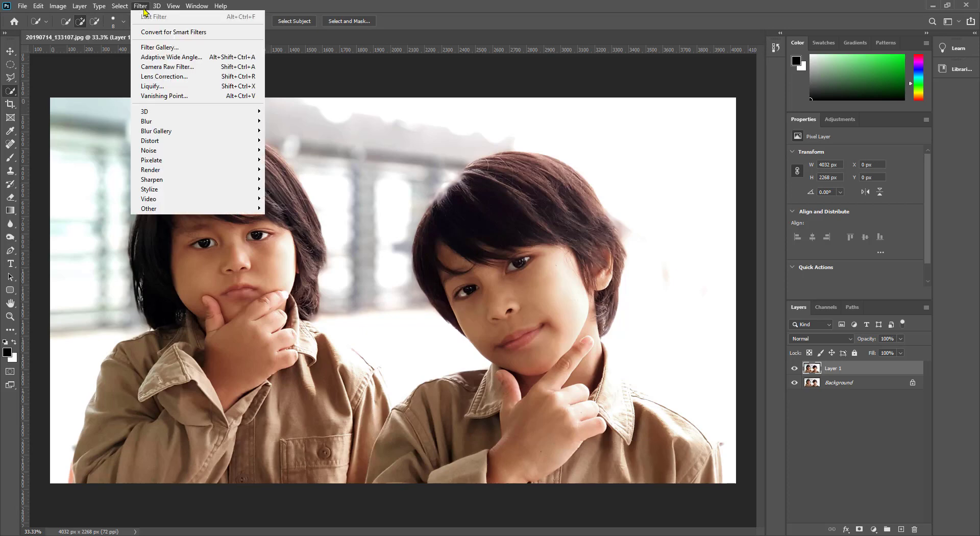
mouse_move(184, 192)
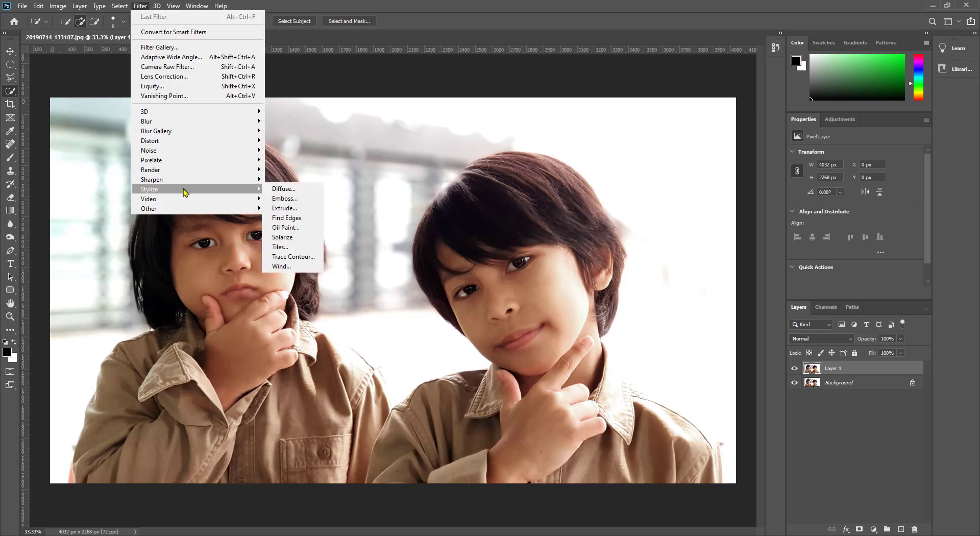
click(284, 227)
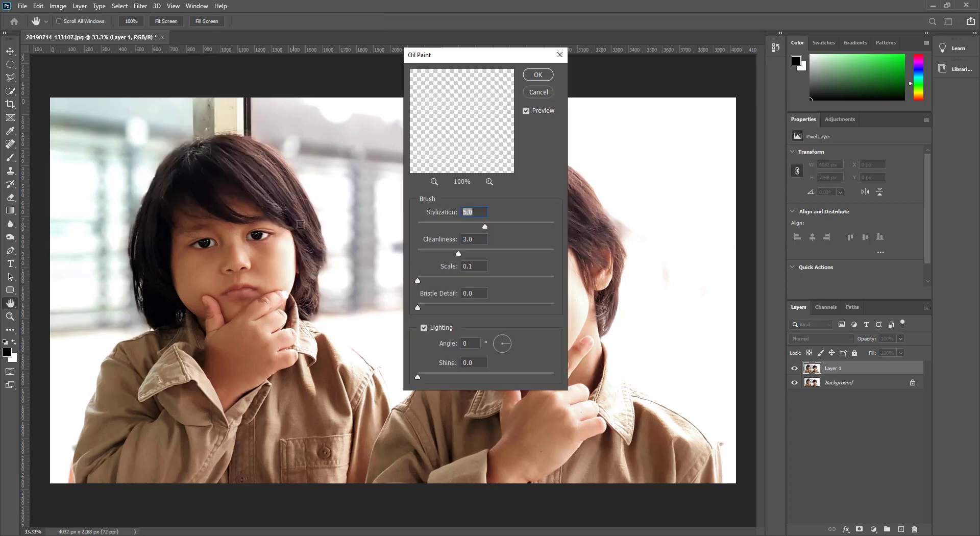
click(478, 239)
text(2.1)
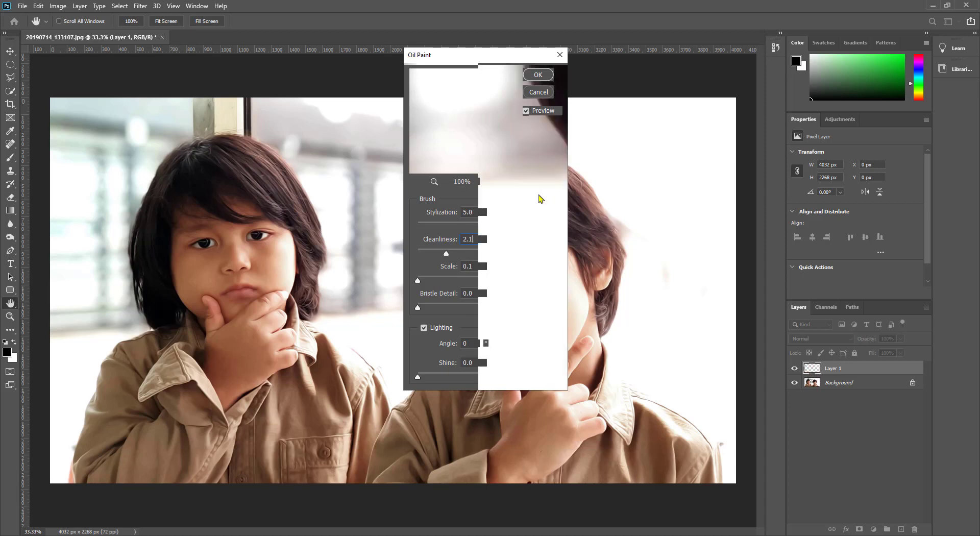
click(445, 197)
drag(442, 56, 406, 57)
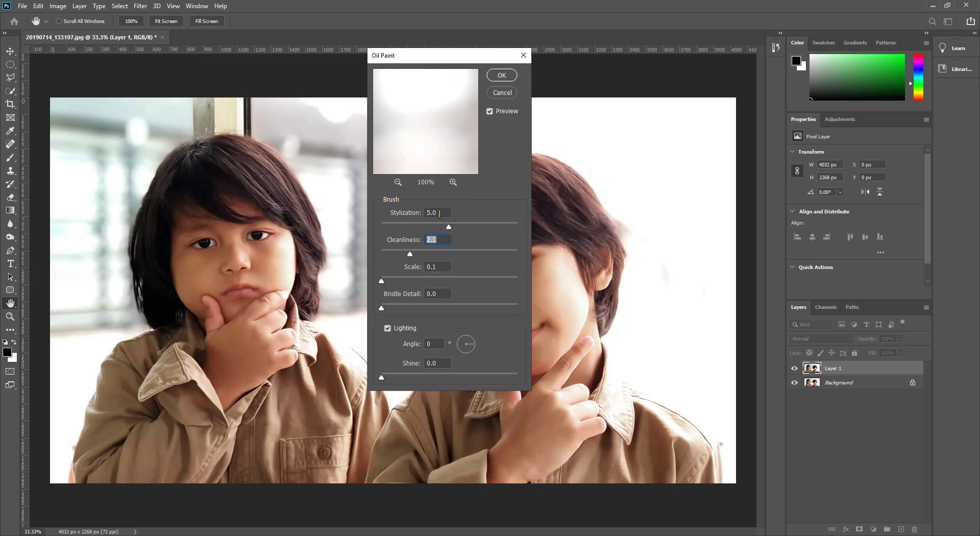
click(502, 75)
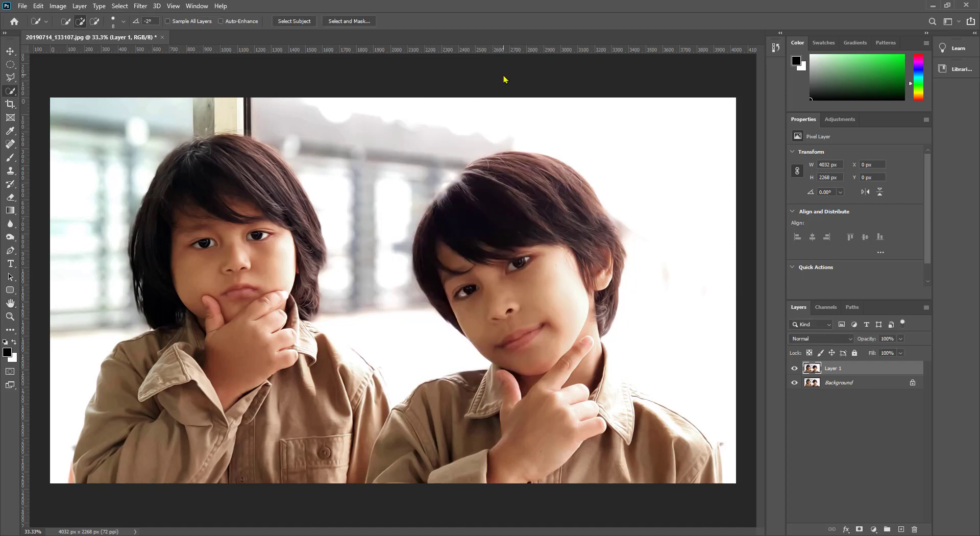
Step: Apply Smart Sharpen with Amount 50%, Radius 1 px, removing Gaussian Blur
click(141, 6)
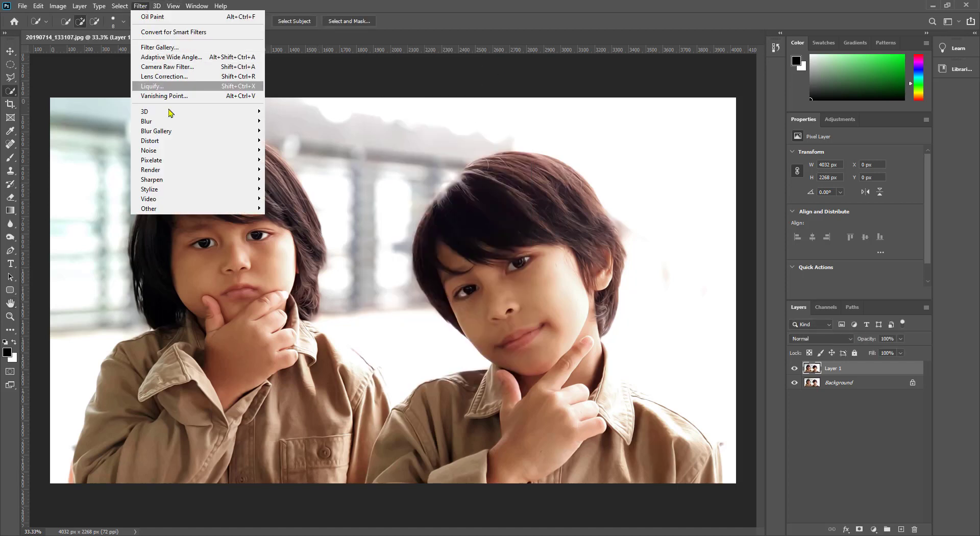
mouse_move(179, 182)
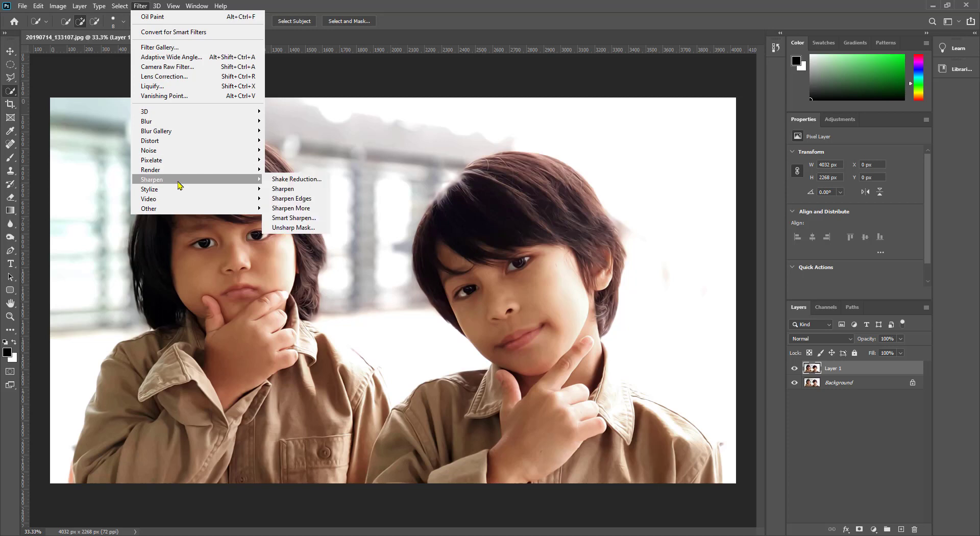
click(296, 220)
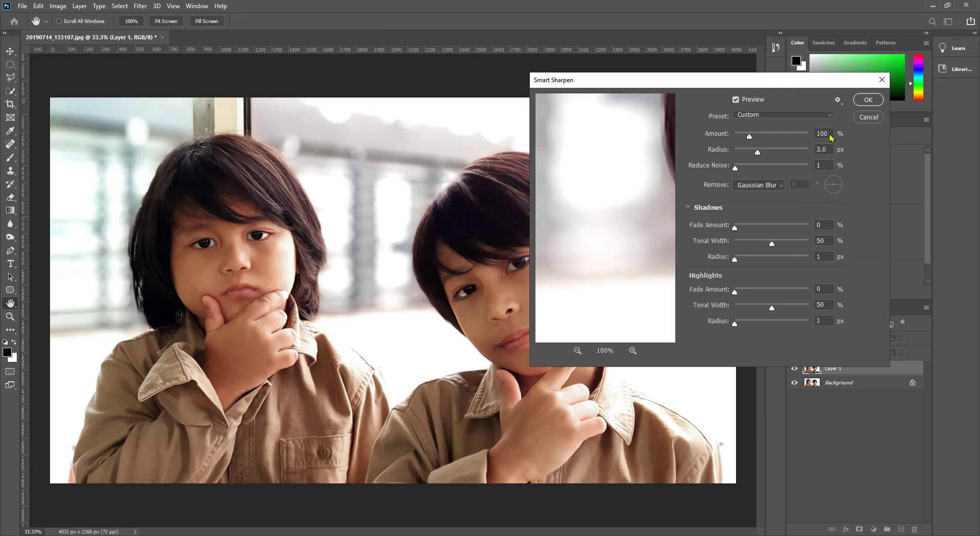
drag(828, 133, 793, 149)
text(50)
text(1)
click(780, 187)
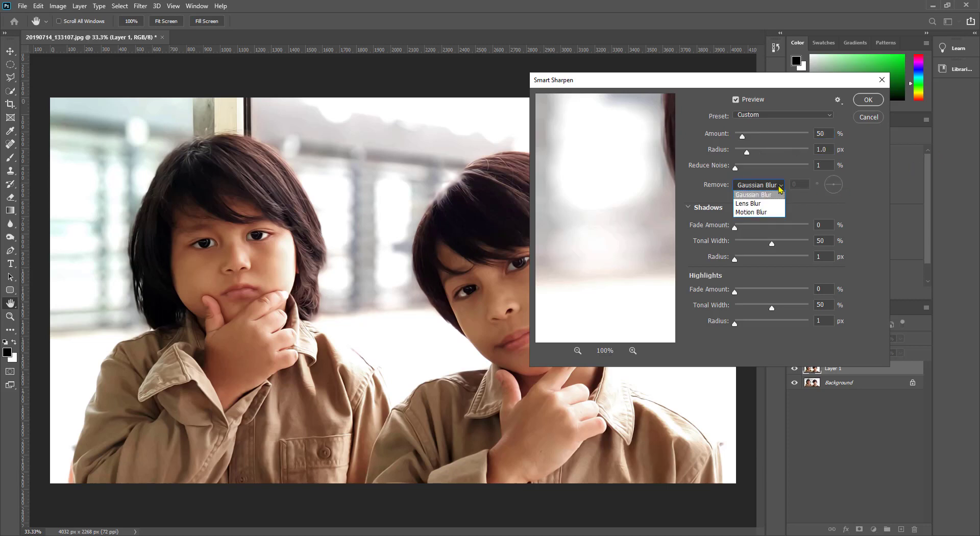
click(759, 195)
click(577, 350)
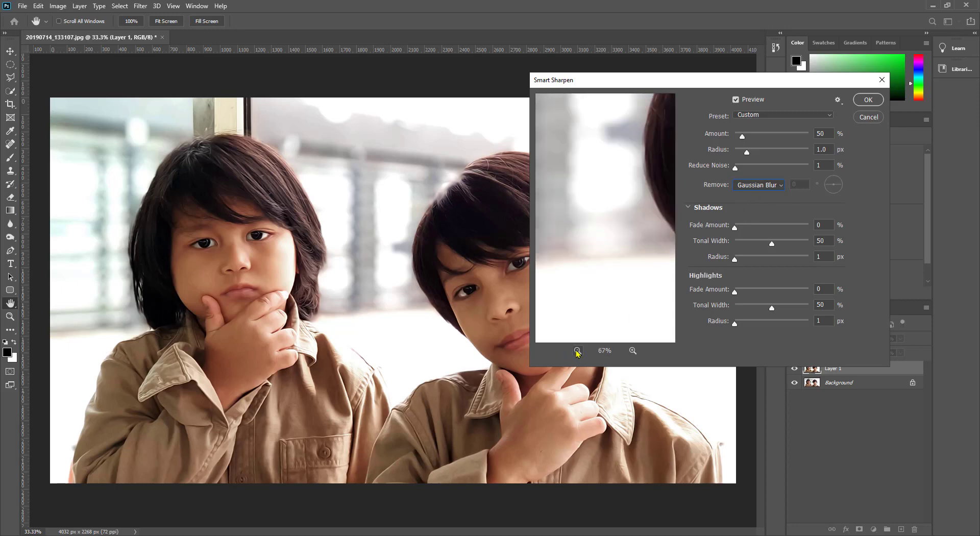
click(577, 351)
click(577, 351)
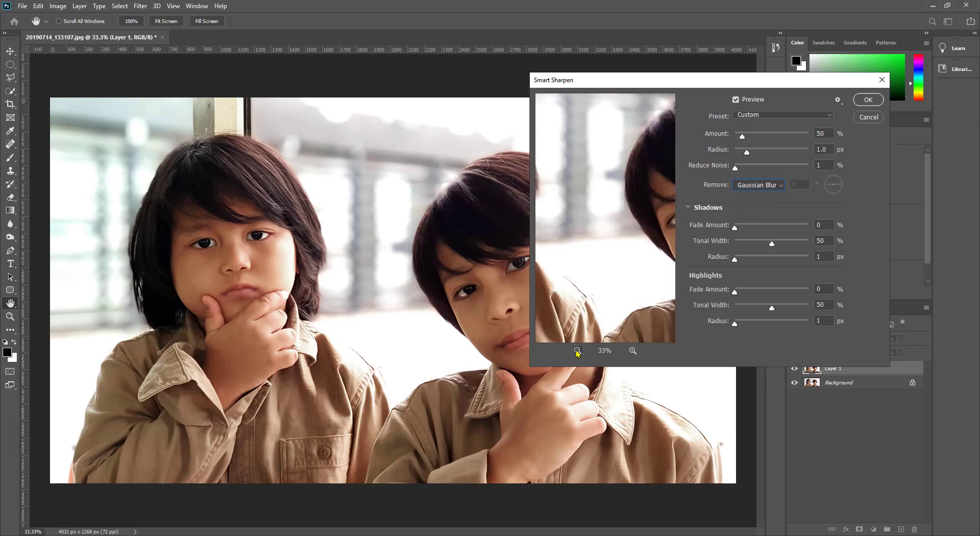
click(578, 350)
click(577, 351)
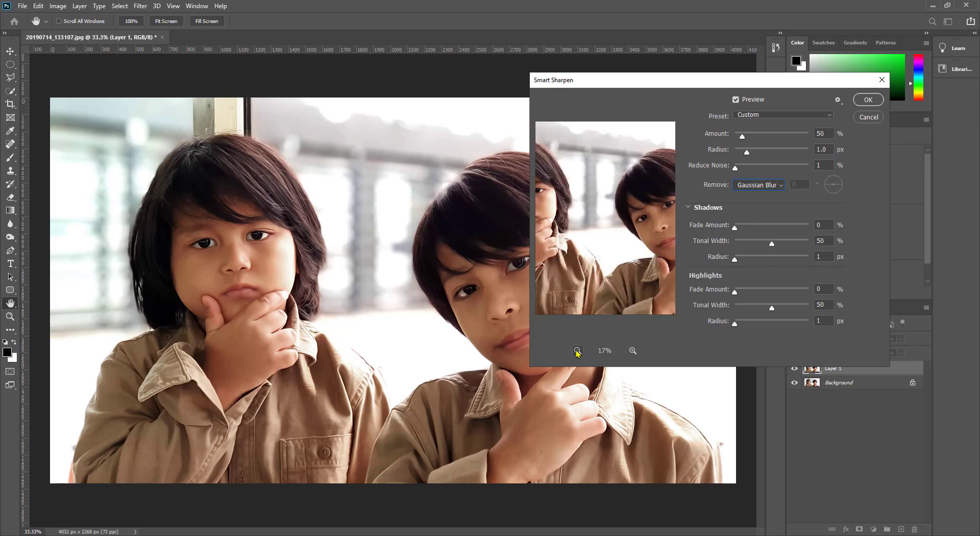
click(877, 104)
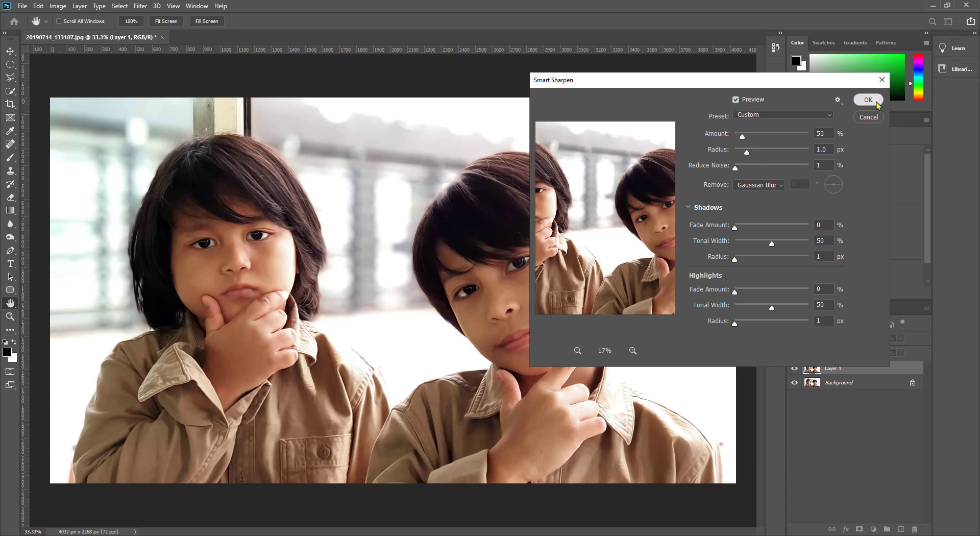
key(w)
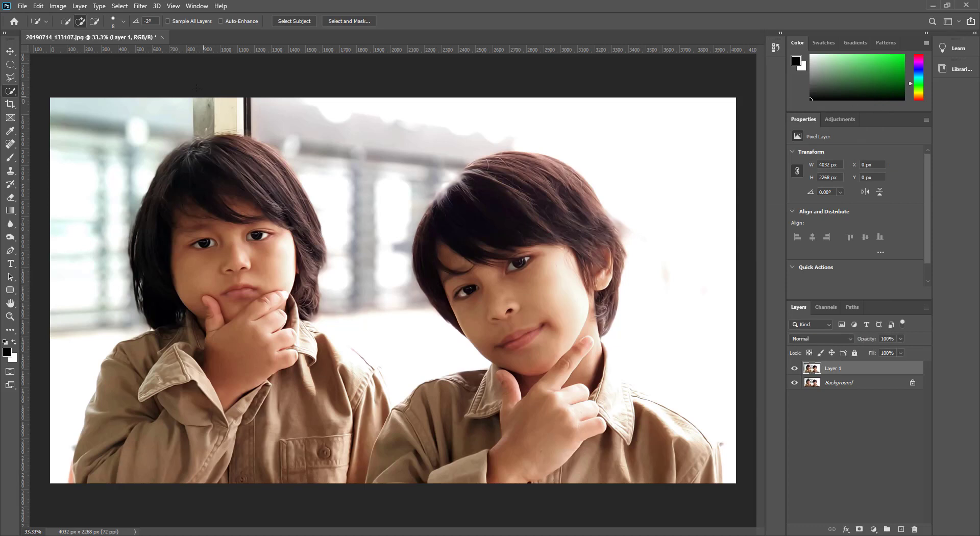
Step: Open the Filter Gallery and choose the Diffuse Glow effect from the Distort group
click(141, 6)
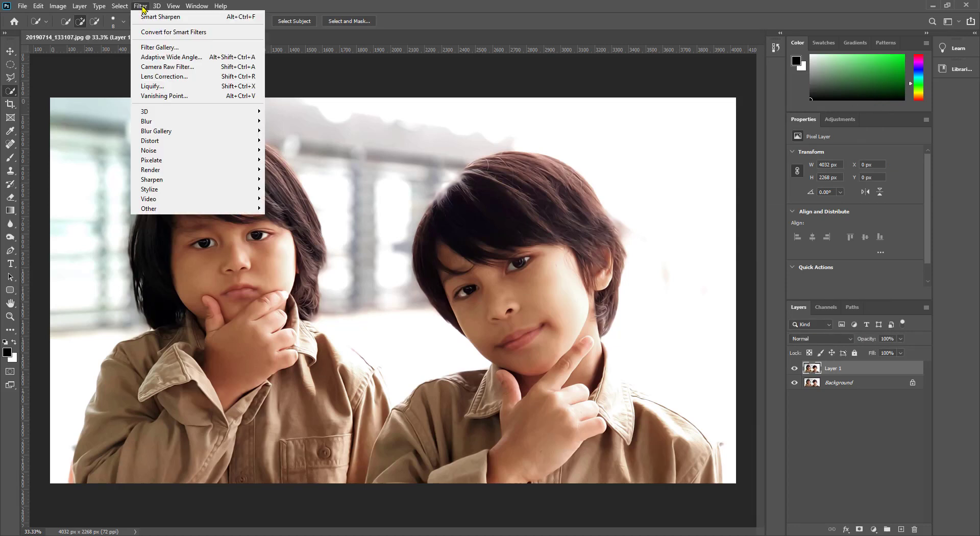
click(161, 49)
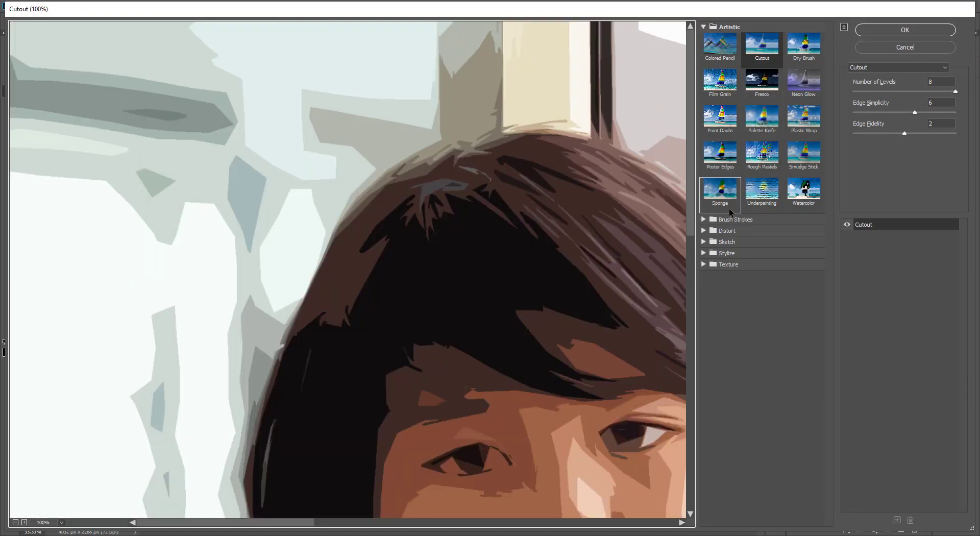
click(705, 231)
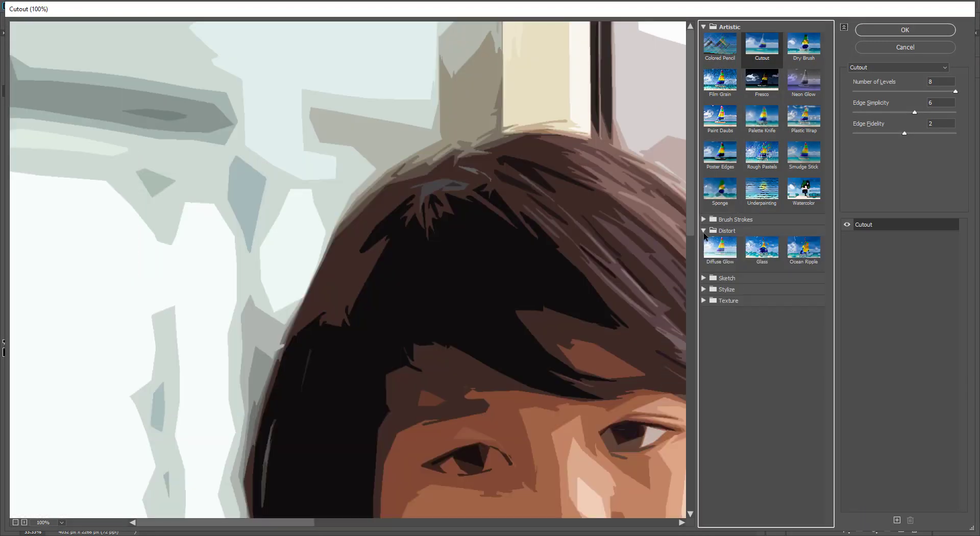
click(720, 254)
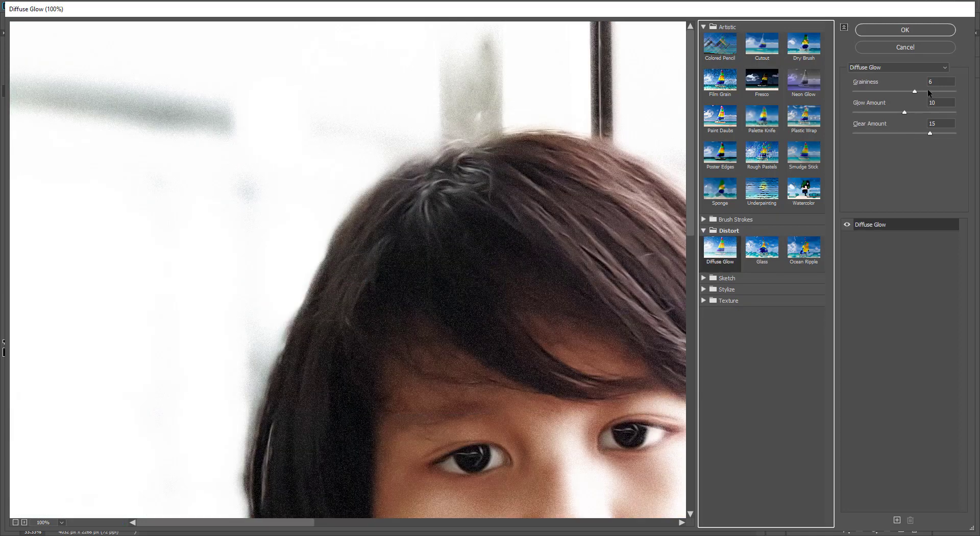
Step: Set Diffuse Glow to Graininess 1, Glow Amount 4 and Clear Amount 16, inspect the boys' faces, and apply it
drag(940, 82, 875, 113)
text(1)
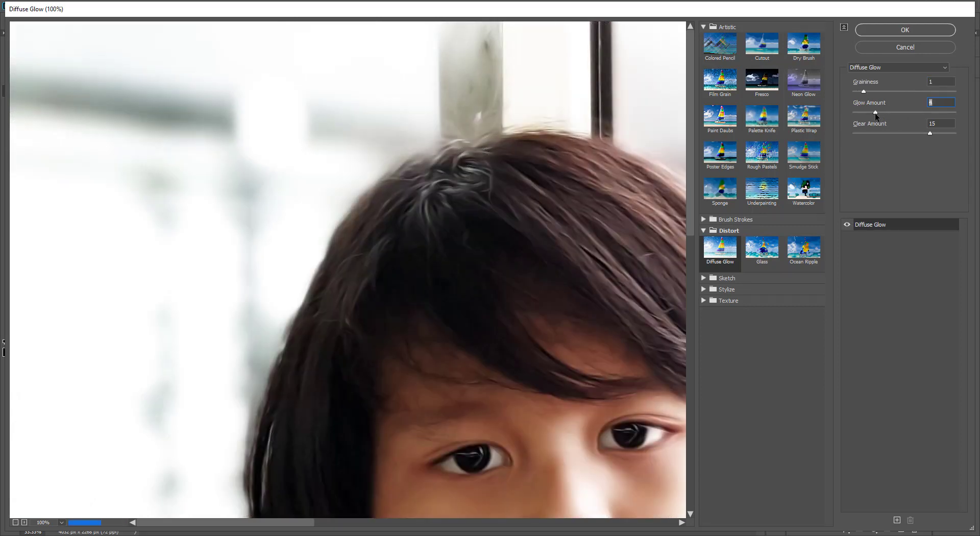
click(938, 134)
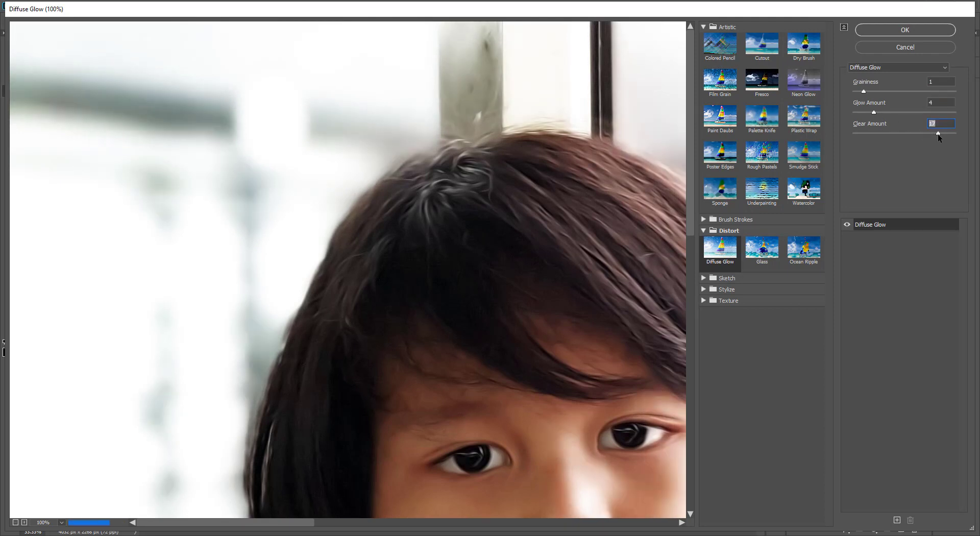
drag(938, 133, 935, 134)
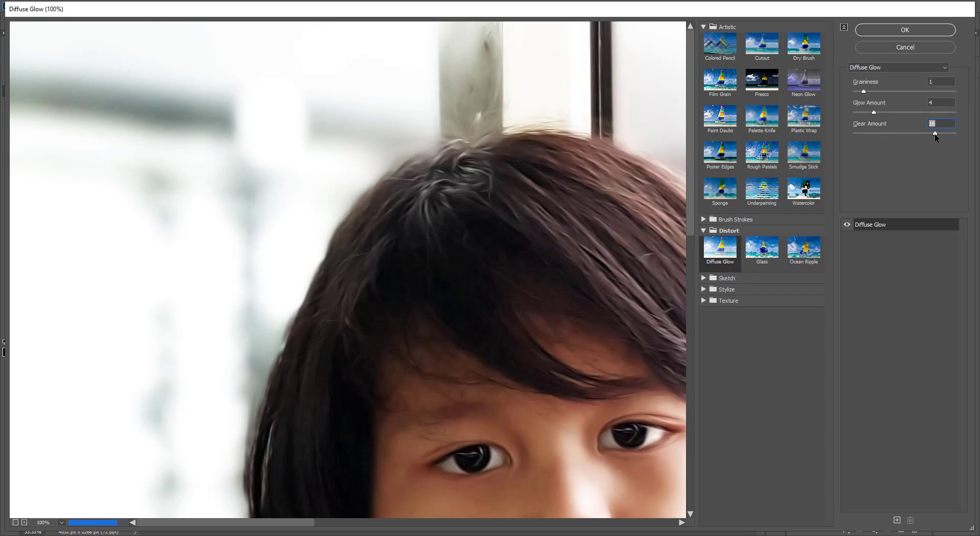
drag(567, 284, 386, 147)
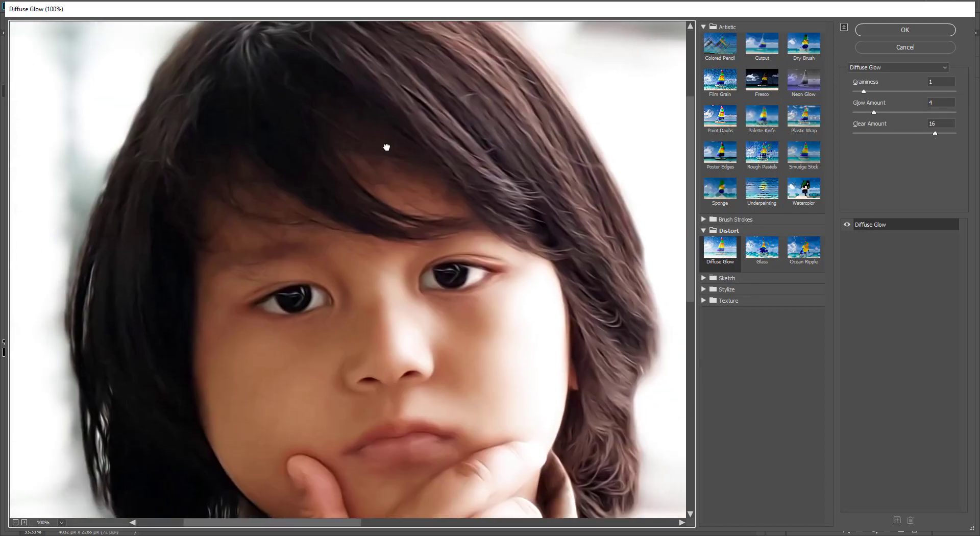
drag(580, 250, 551, 267)
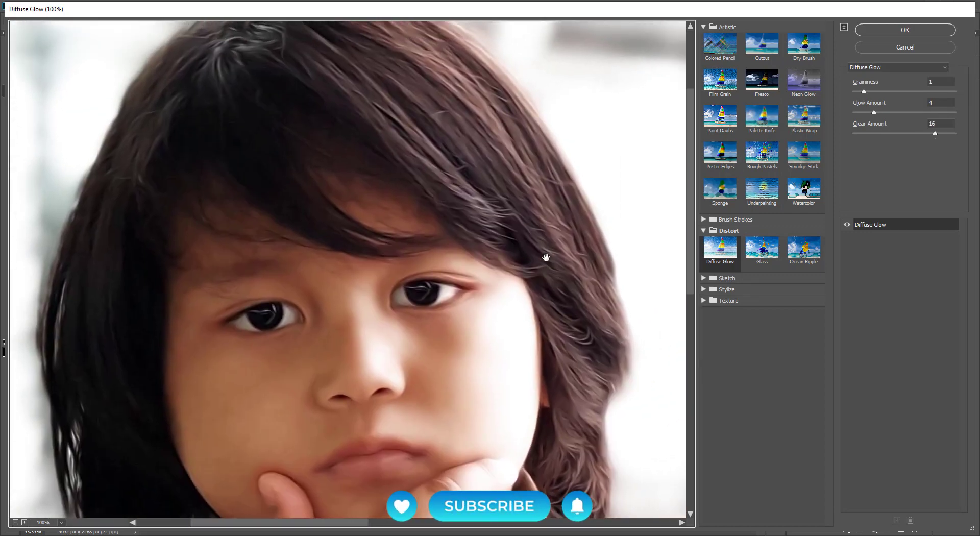
drag(585, 227, 344, 215)
drag(576, 250, 286, 157)
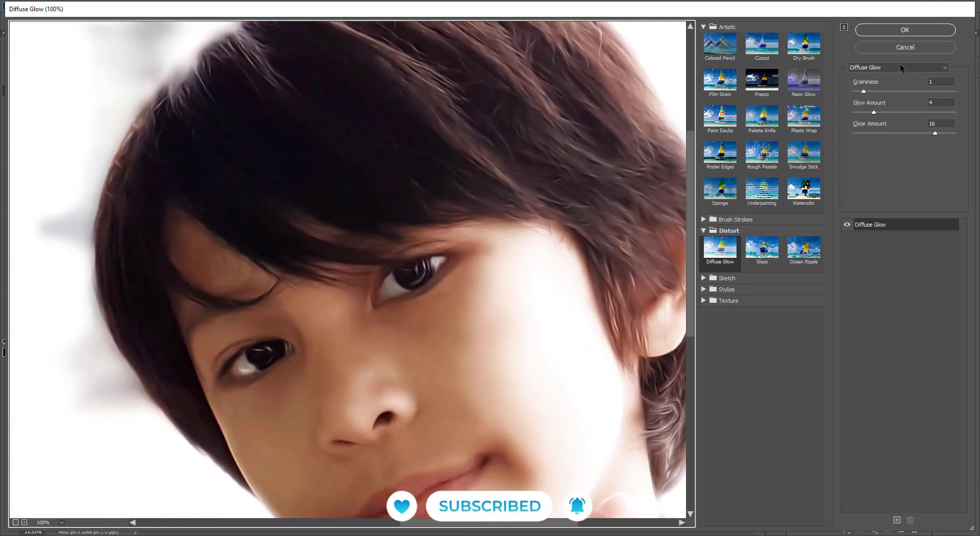
click(907, 32)
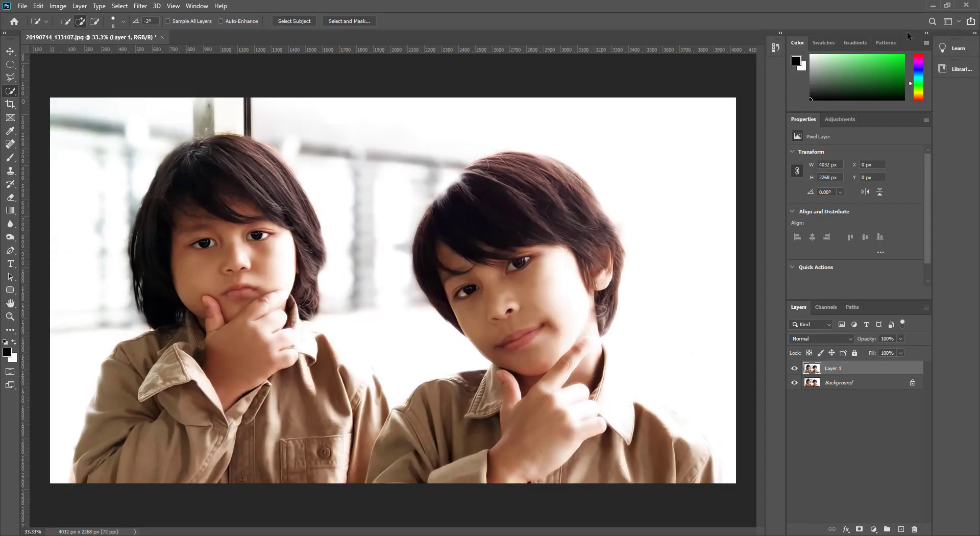
Step: Rename Layer 1 to "soft"
double_click(834, 369)
text(soft)
click(829, 424)
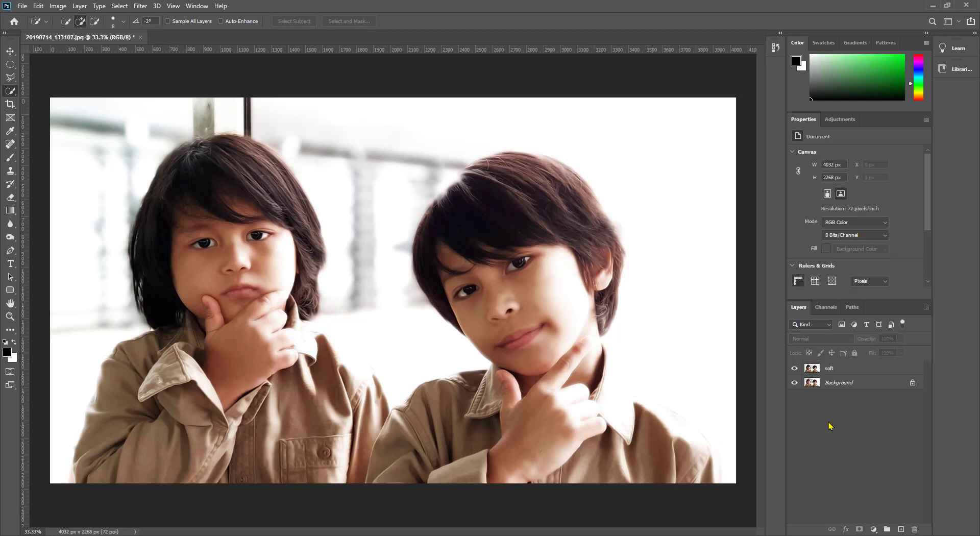
Step: Duplicate the soft layer and rename the copy "sharp"
click(812, 370)
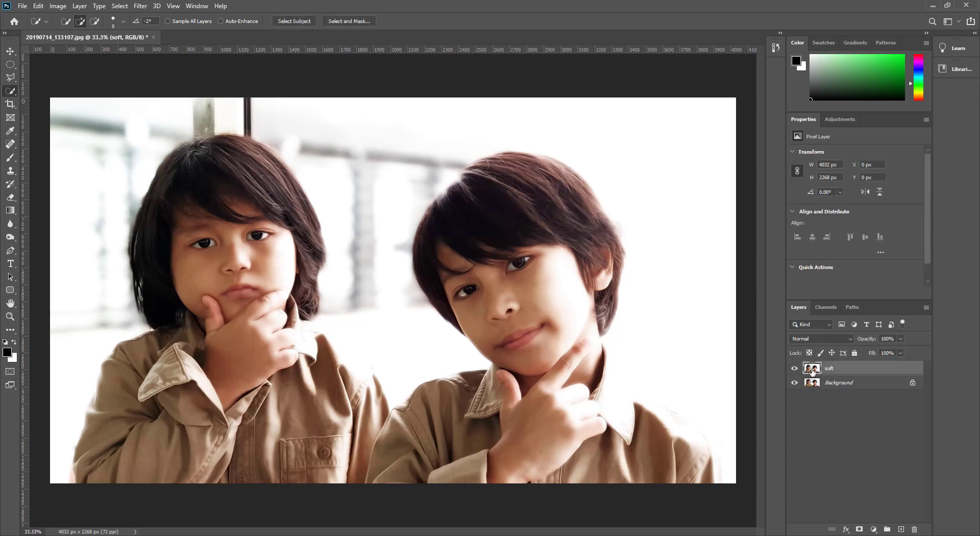
key(ctrl+j)
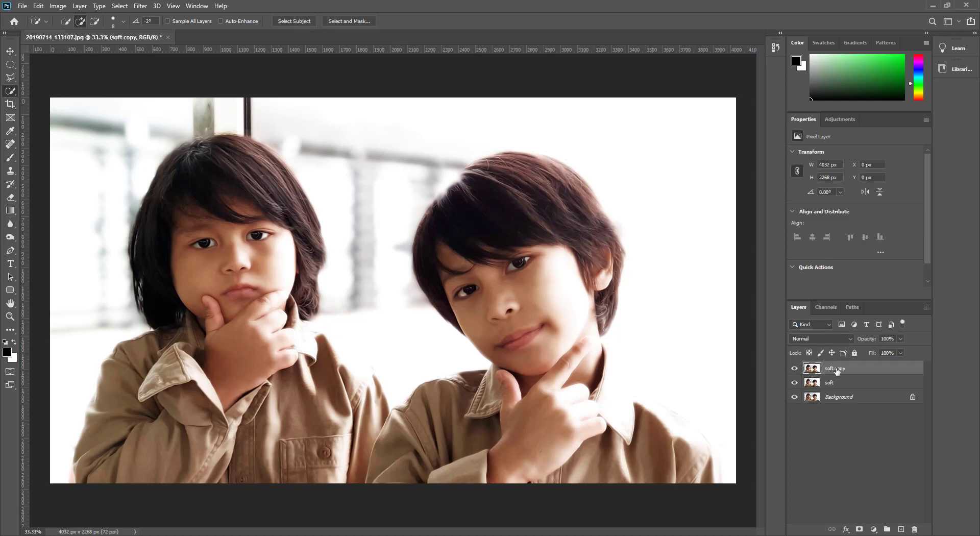
double_click(836, 368)
text(sharp)
click(836, 448)
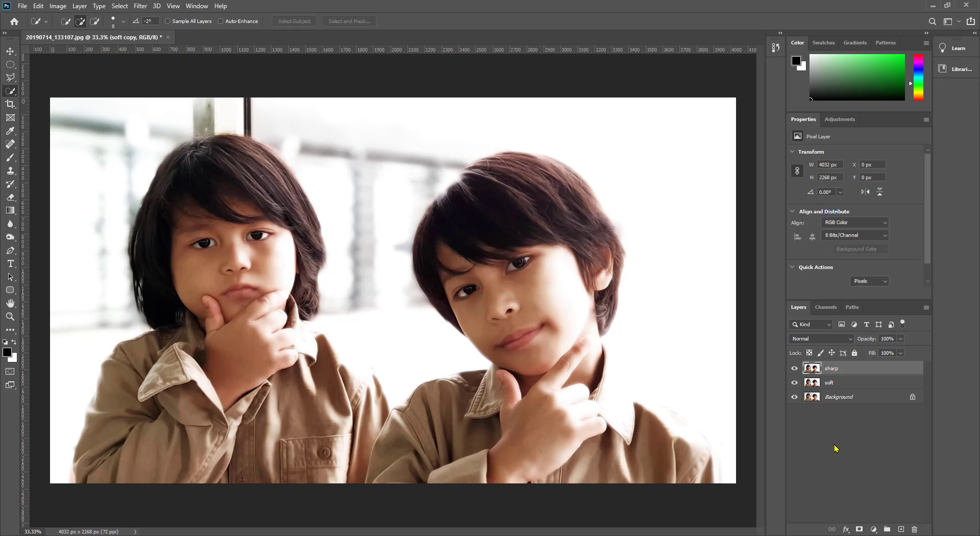
Step: Apply Smart Sharpen to the sharp layer with Amount 50% and Radius 1.0 px
click(836, 375)
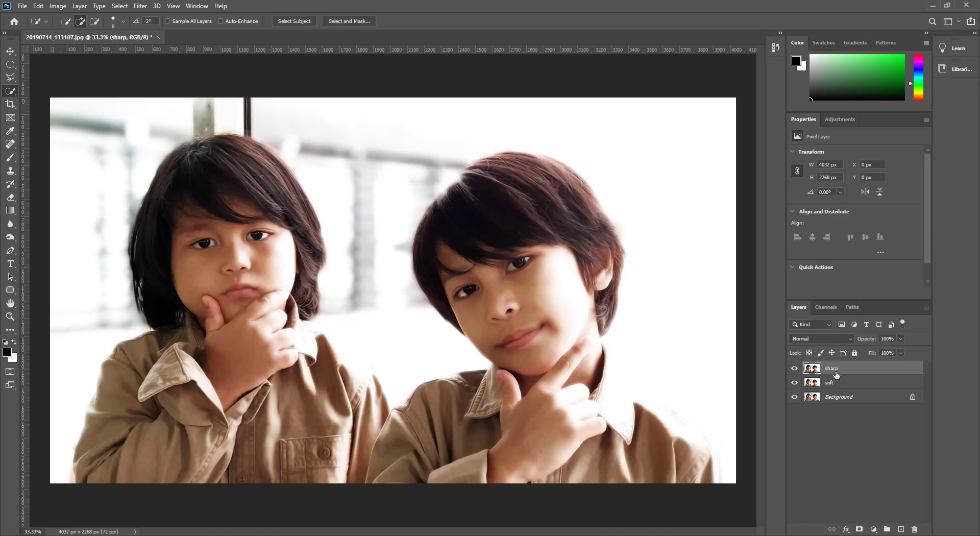
click(141, 6)
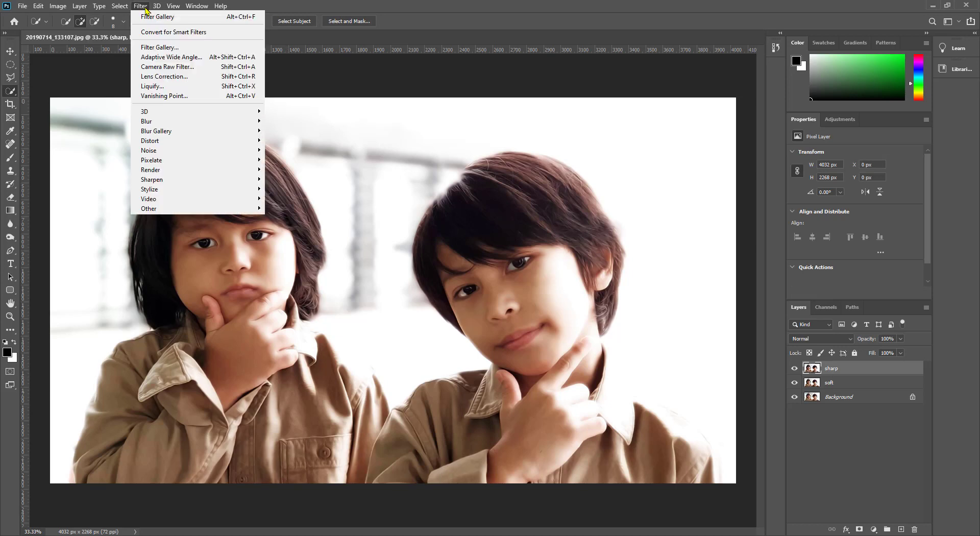
mouse_move(187, 179)
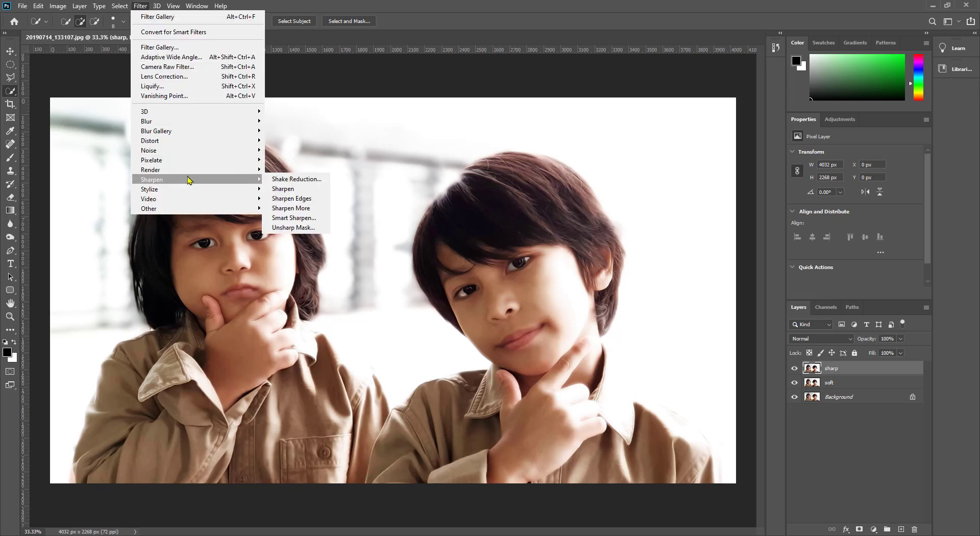
click(293, 217)
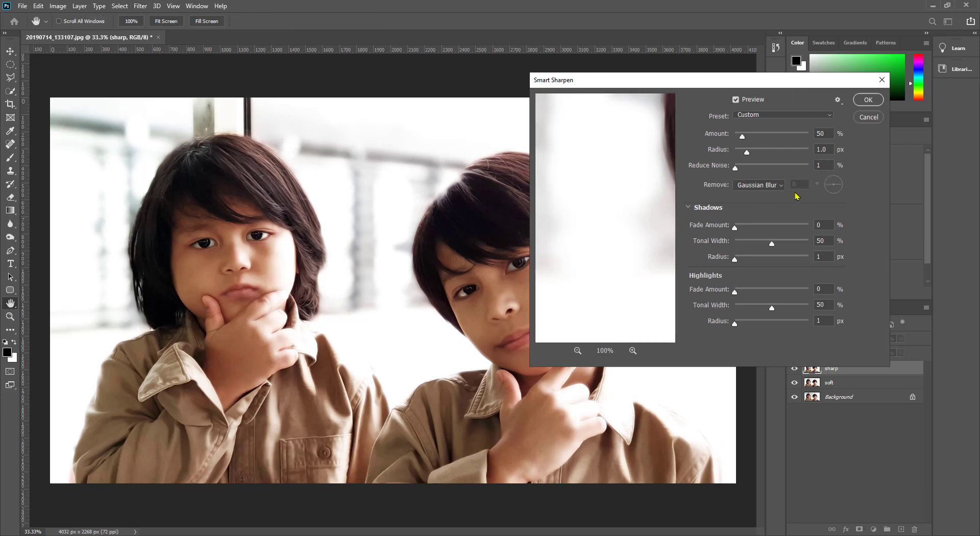
click(869, 101)
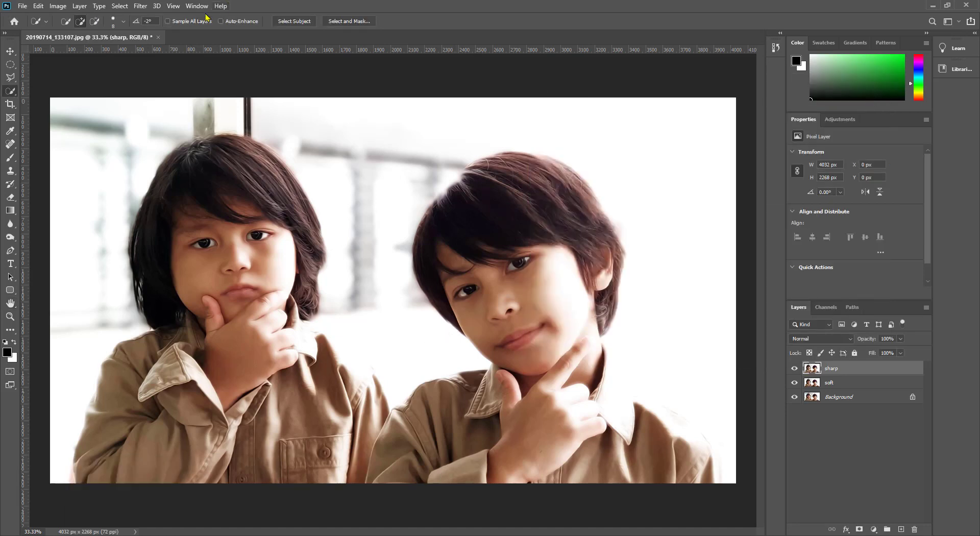
Step: Apply Unsharp Mask to the sharp layer with Amount 40%, Radius 4.5 pixels and Threshold 0
click(142, 7)
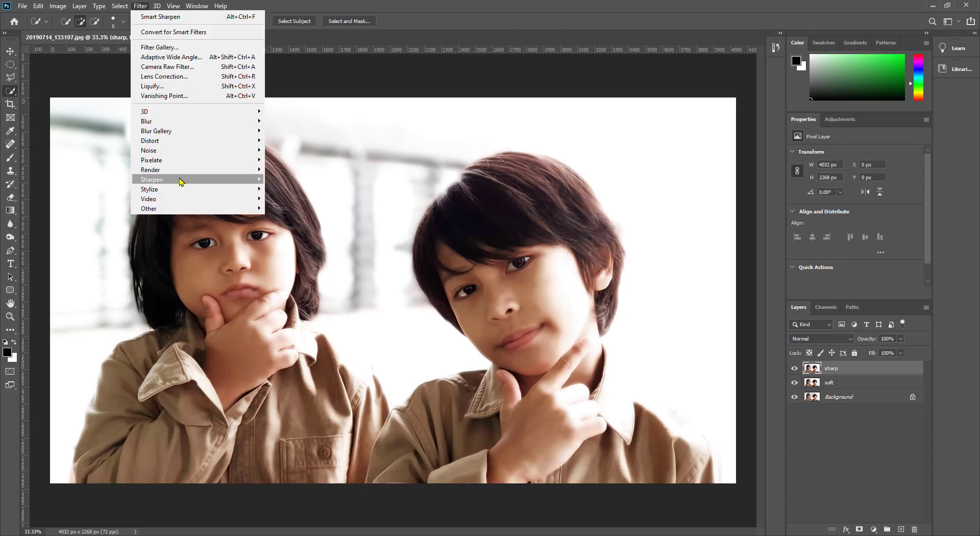
mouse_move(182, 180)
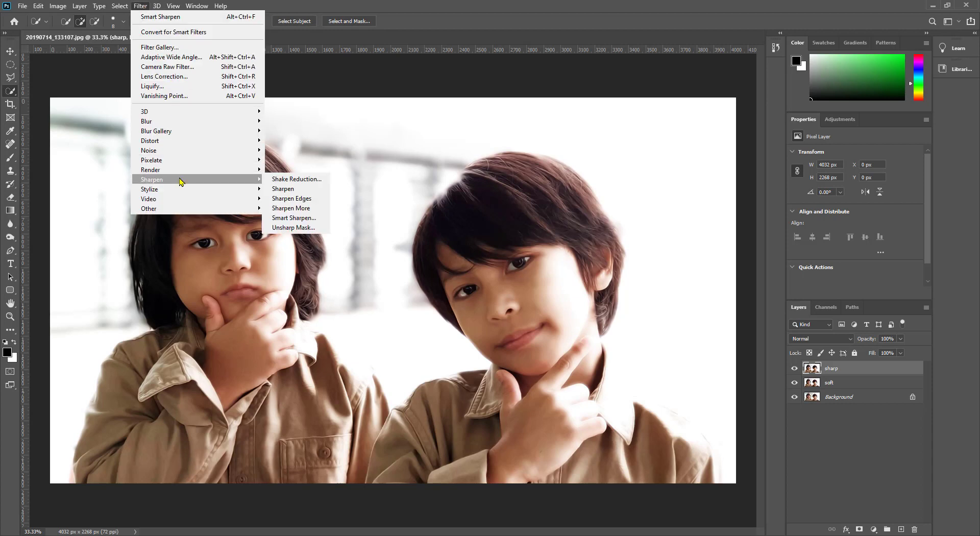
click(293, 228)
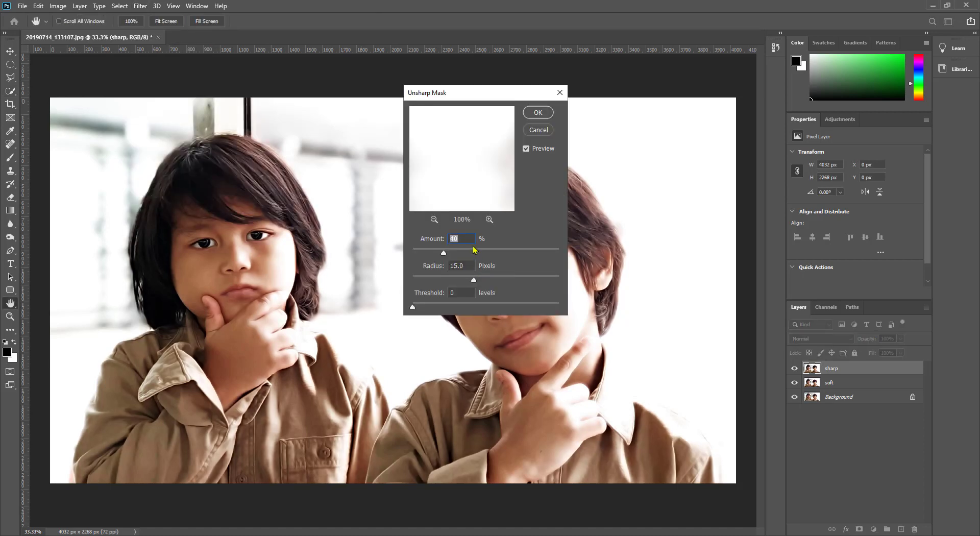
key(Tab)
text(4.5)
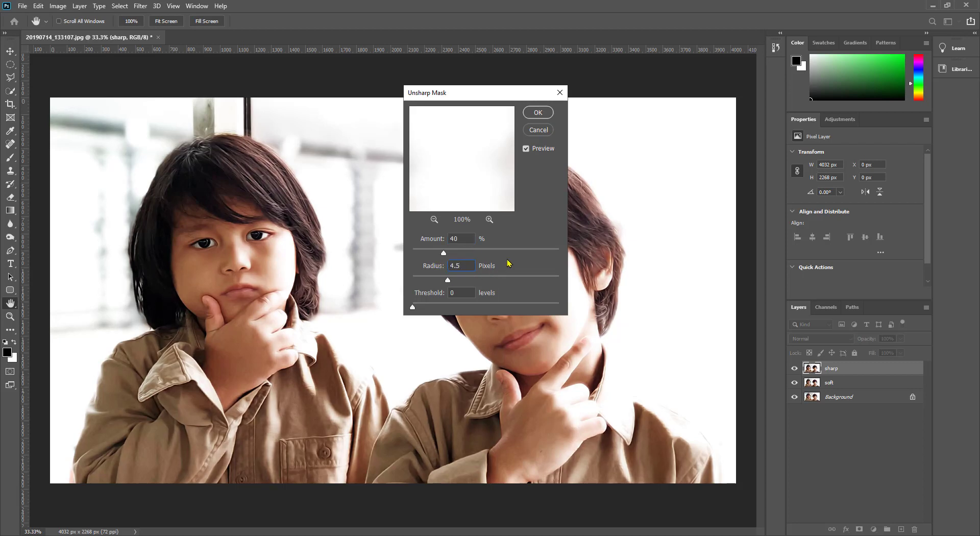
click(539, 112)
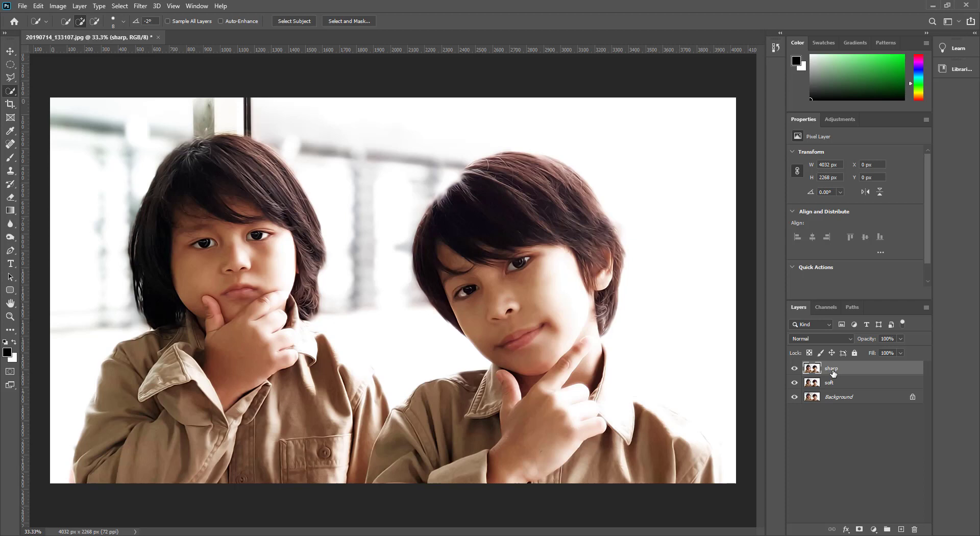
Step: Duplicate the sharp layer and rename the copy "high"
key(ctrl+j)
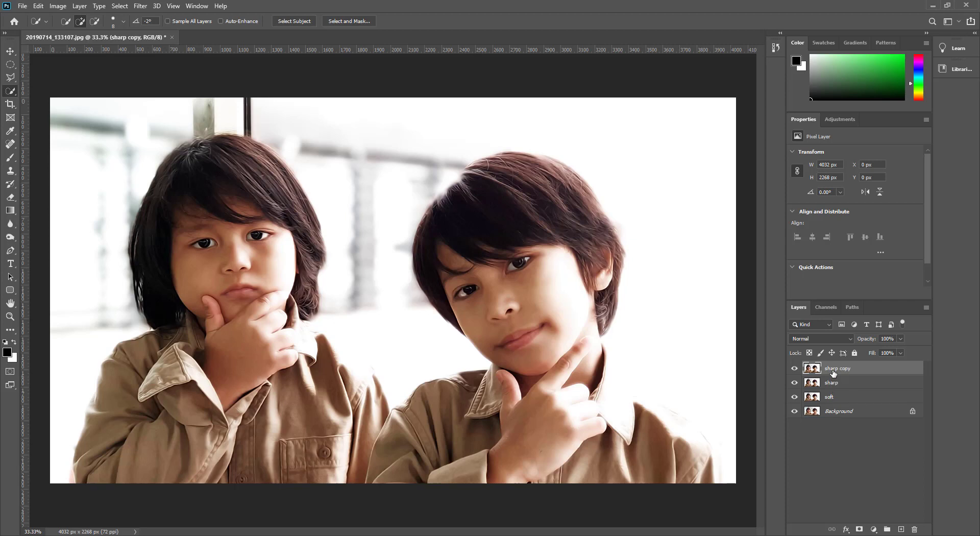
double_click(834, 370)
text(high)
key(Return)
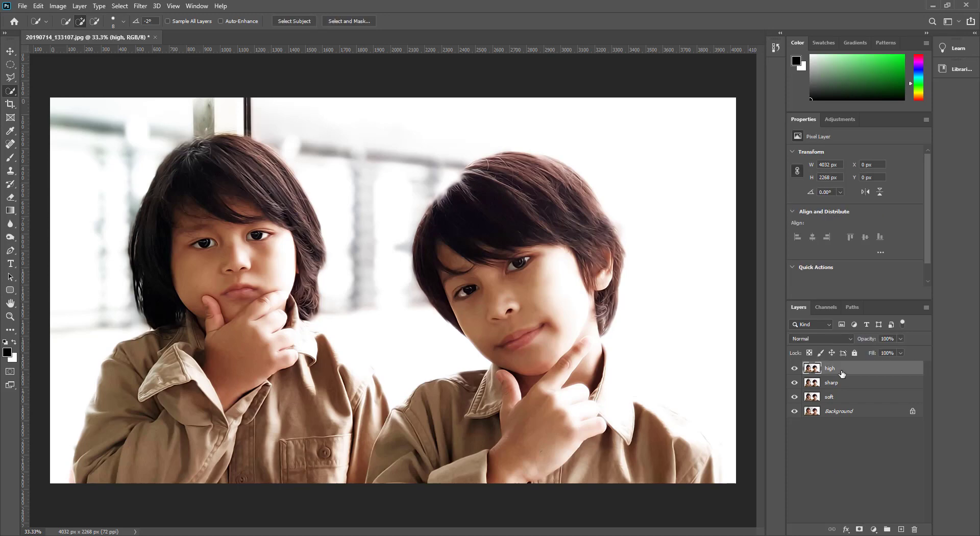
Step: Set the high layer's blend mode to Overlay and apply a High Pass filter with a 1.5 pixel radius
click(842, 339)
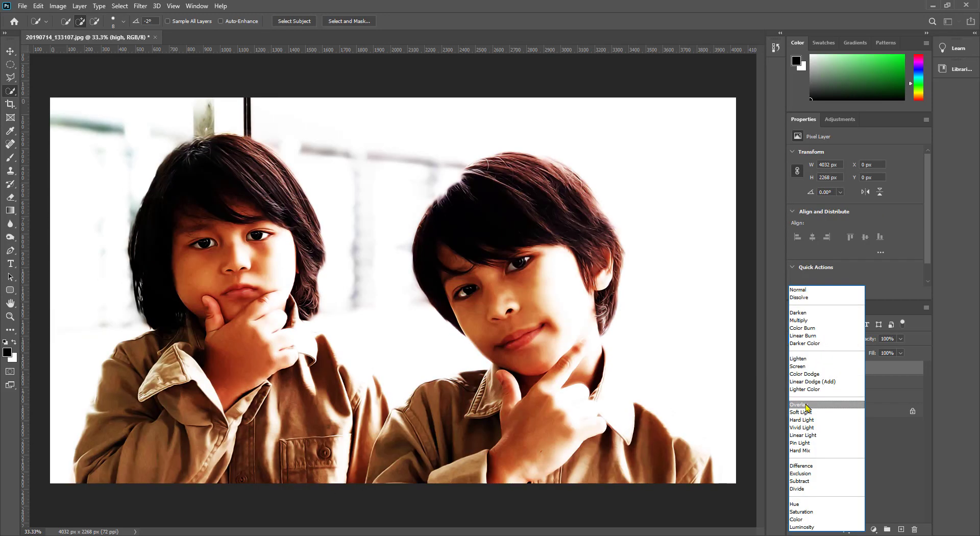
click(806, 404)
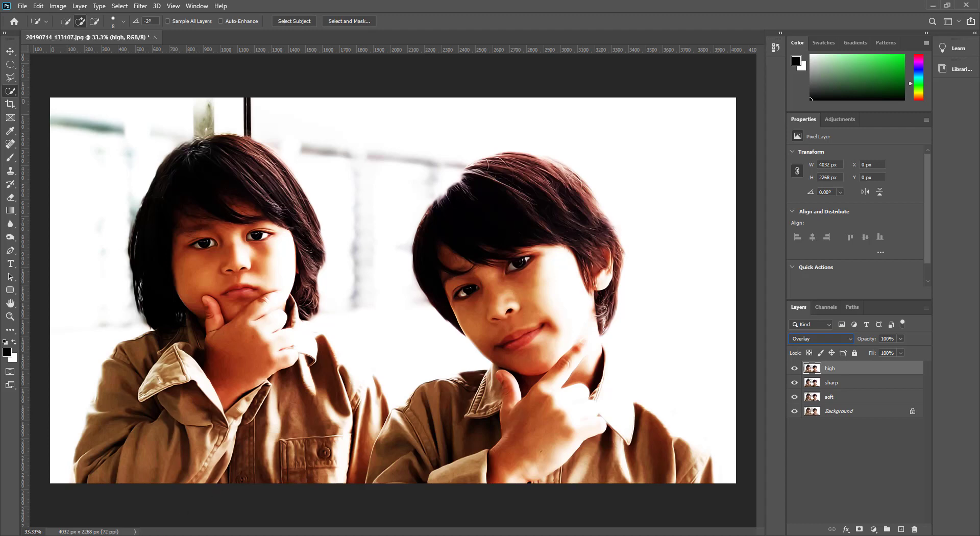
click(140, 6)
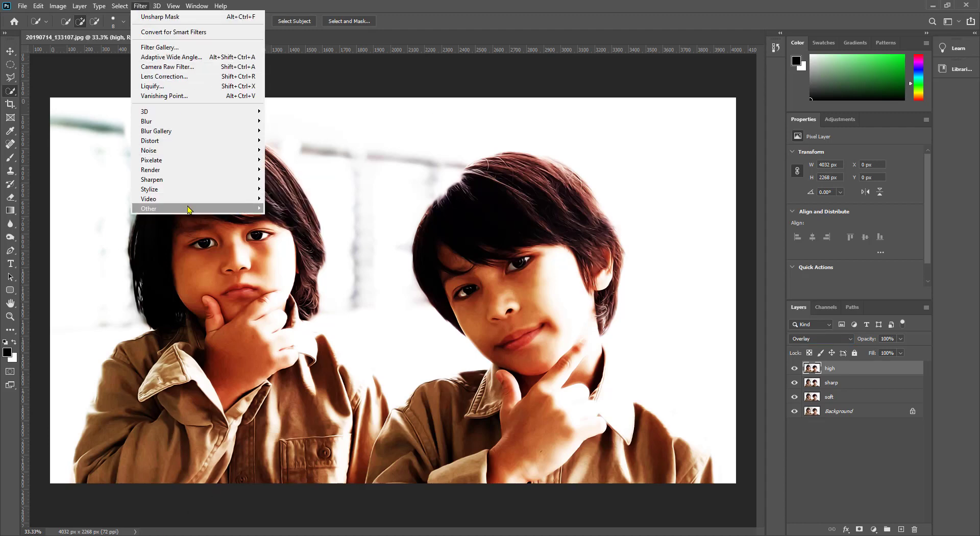
click(296, 219)
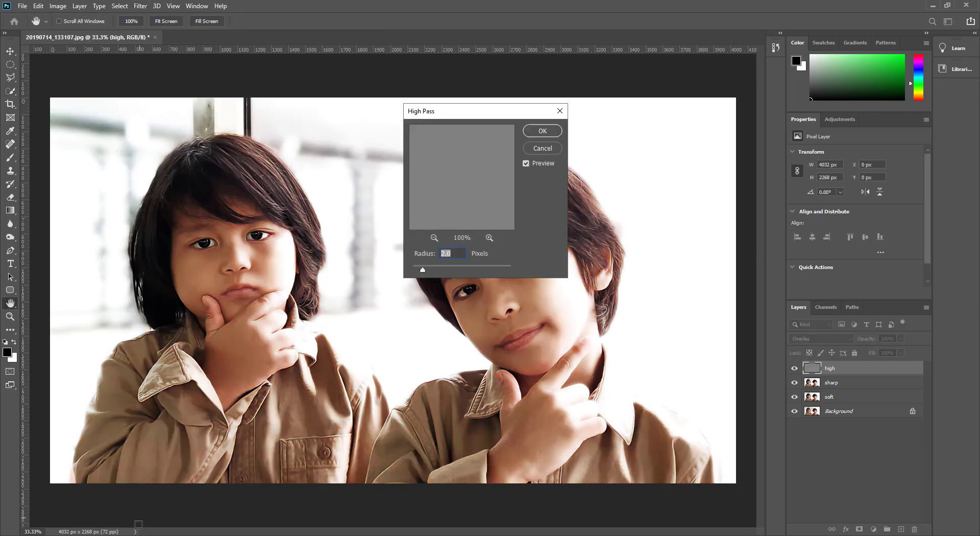
text(1.5)
click(544, 132)
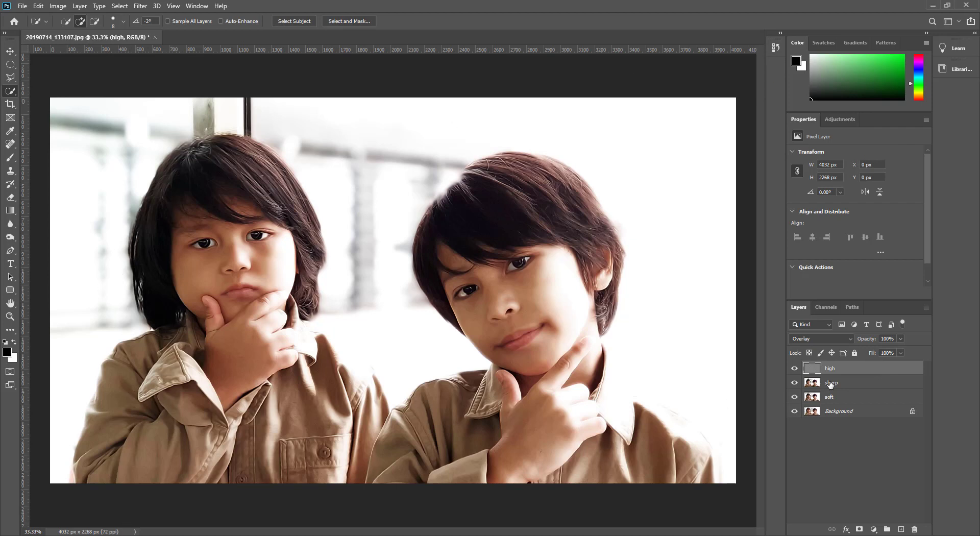
Step: Duplicate the sharp layer
click(825, 383)
click(831, 375)
click(857, 383)
key(ctrl+j)
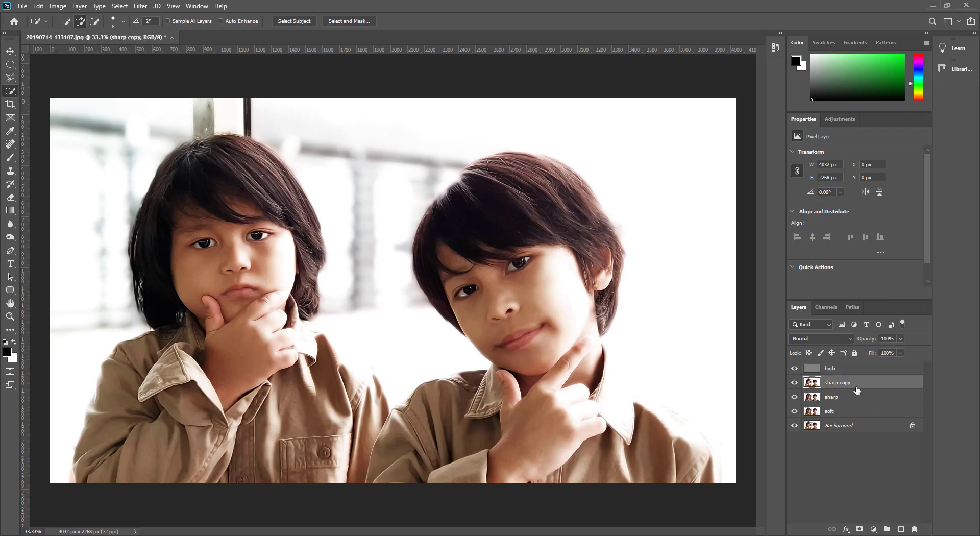
Step: Desaturate and then invert the sharp copy layer
click(57, 5)
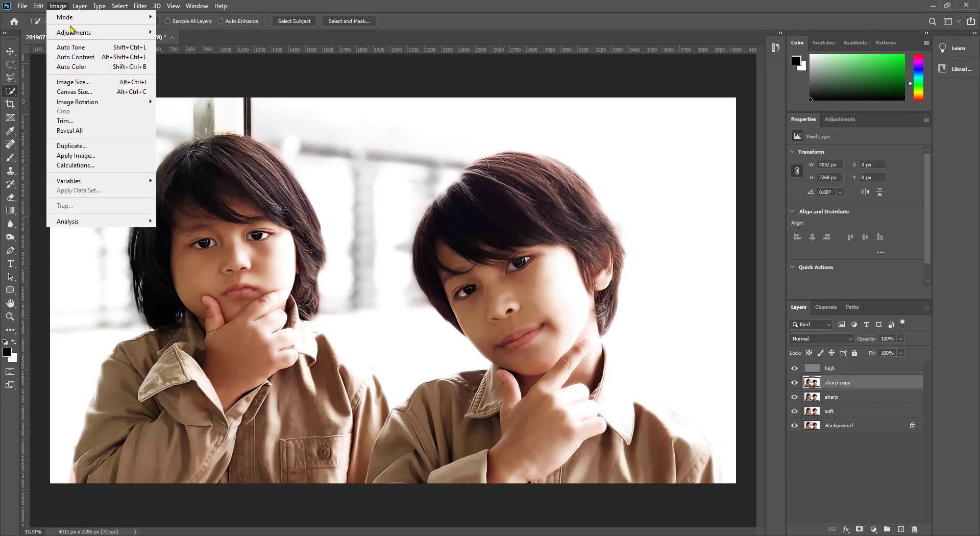
mouse_move(73, 32)
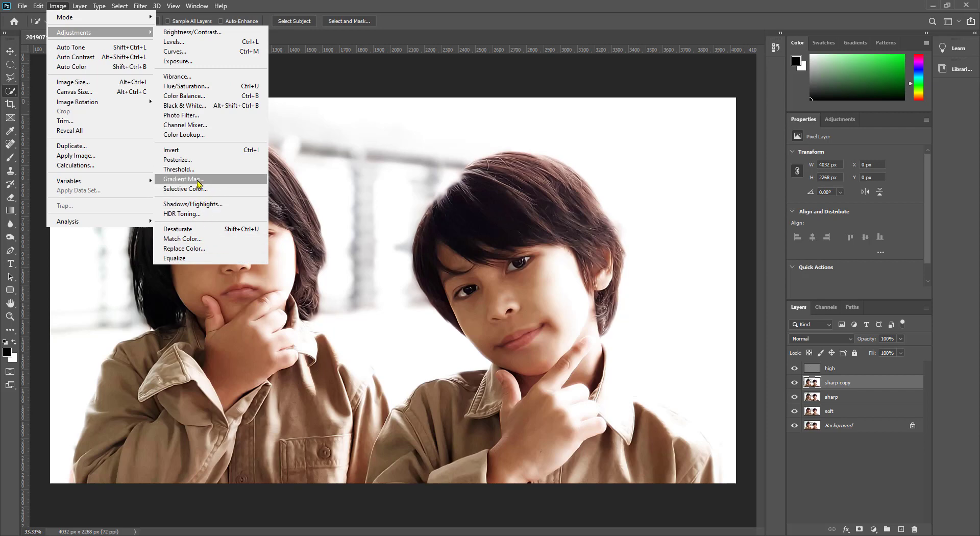
click(188, 231)
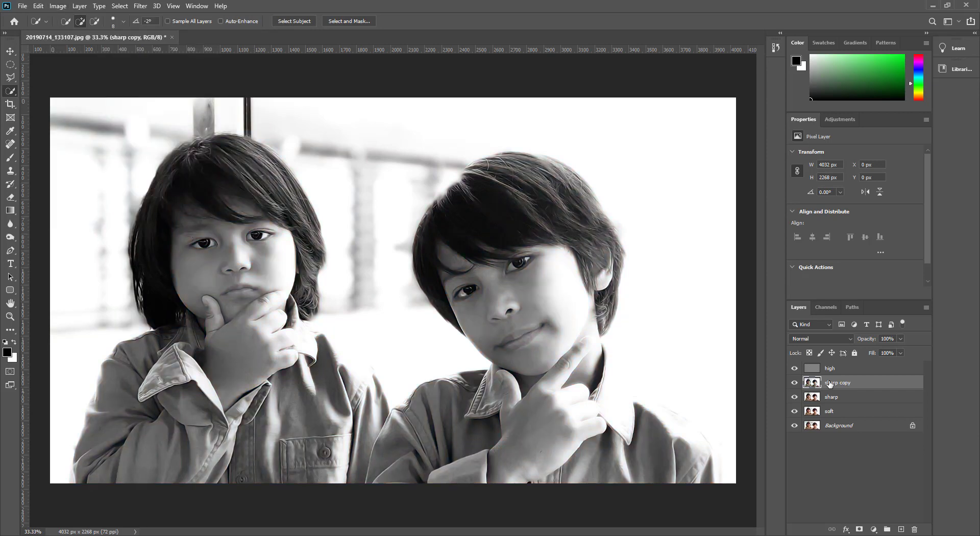
click(65, 7)
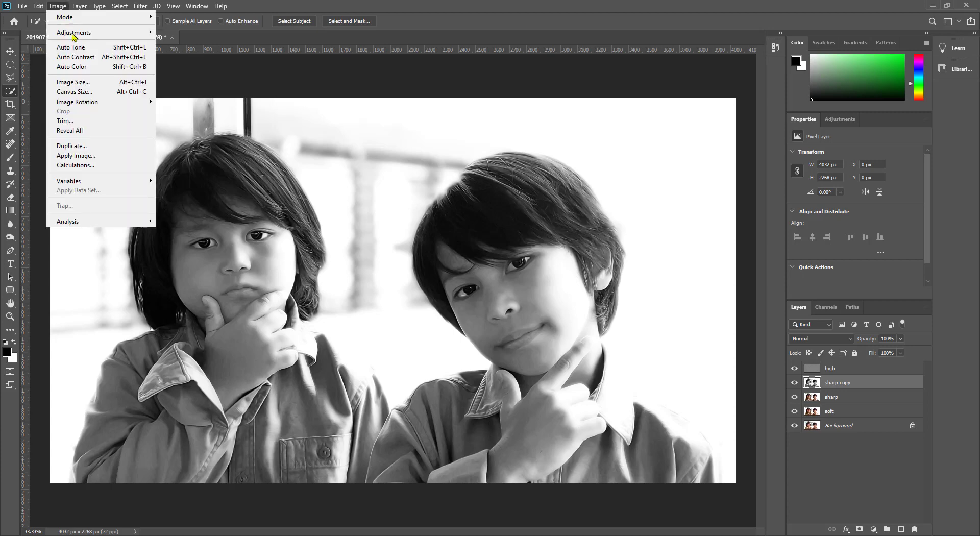
mouse_move(92, 34)
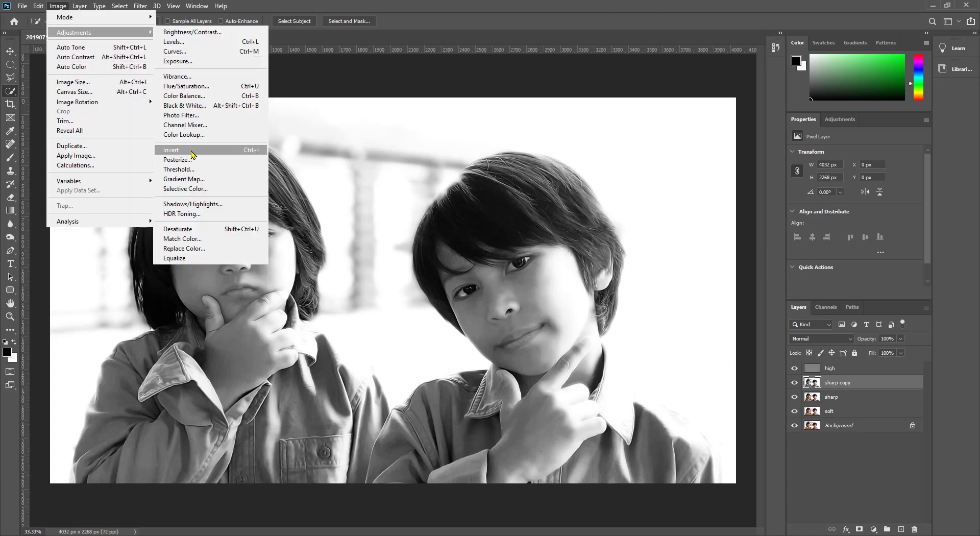
click(193, 153)
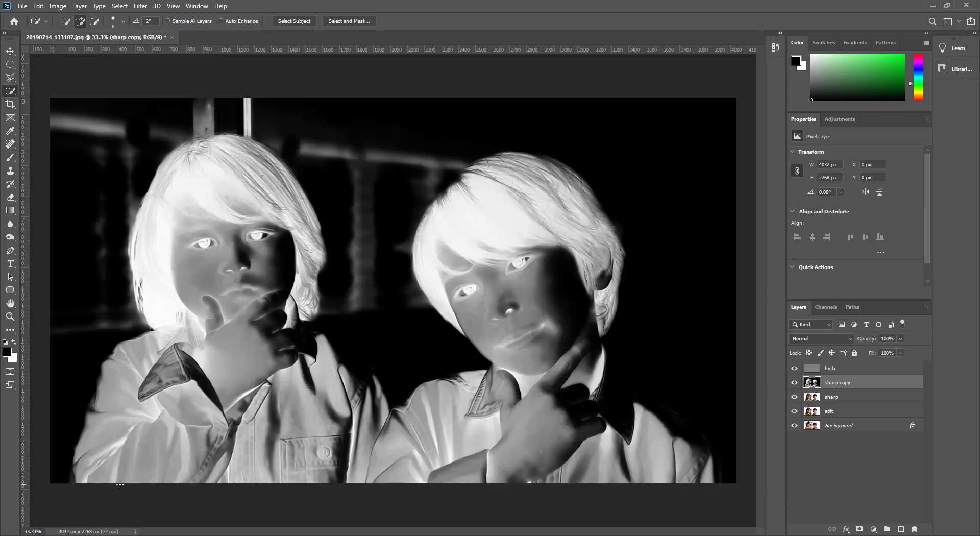
Step: Apply a Gaussian Blur filter to the inverted sharp copy layer
click(140, 6)
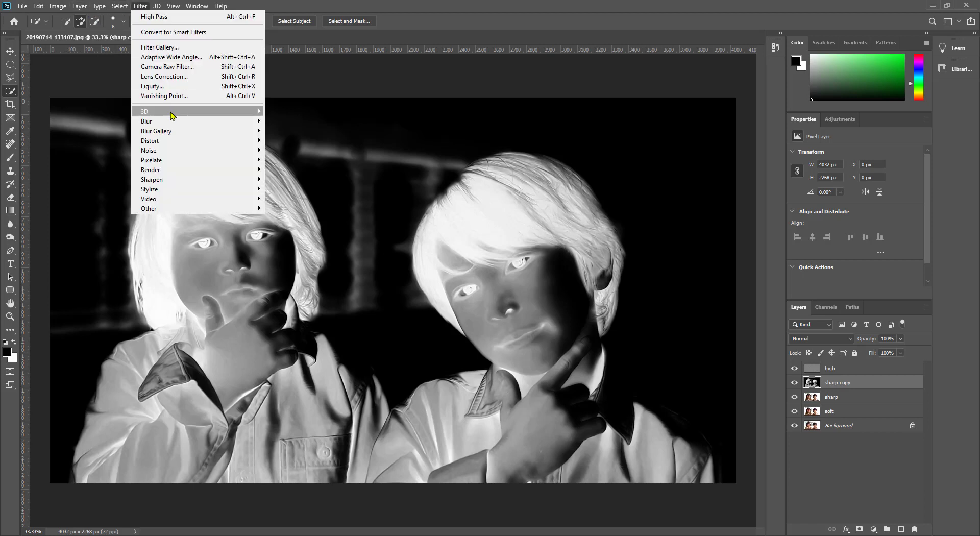
mouse_move(172, 124)
click(289, 160)
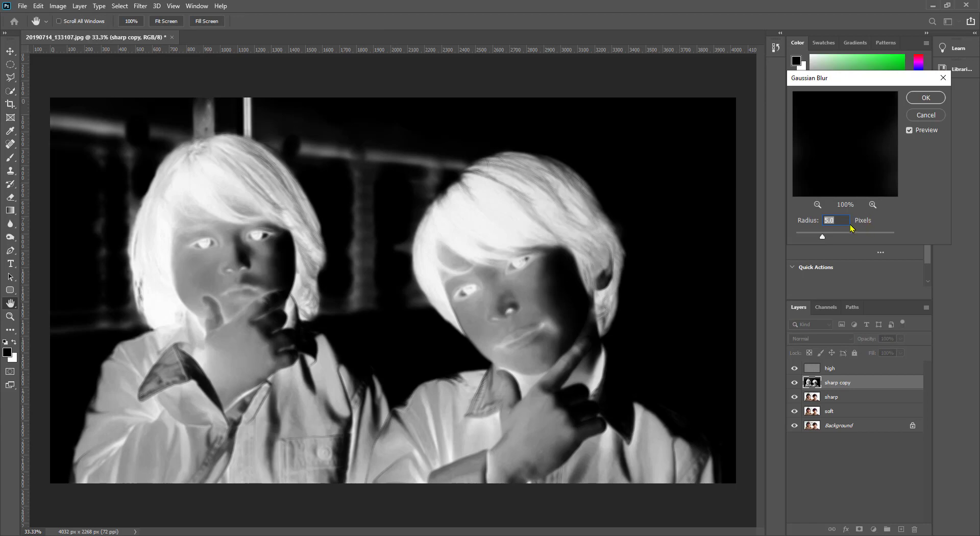
click(926, 98)
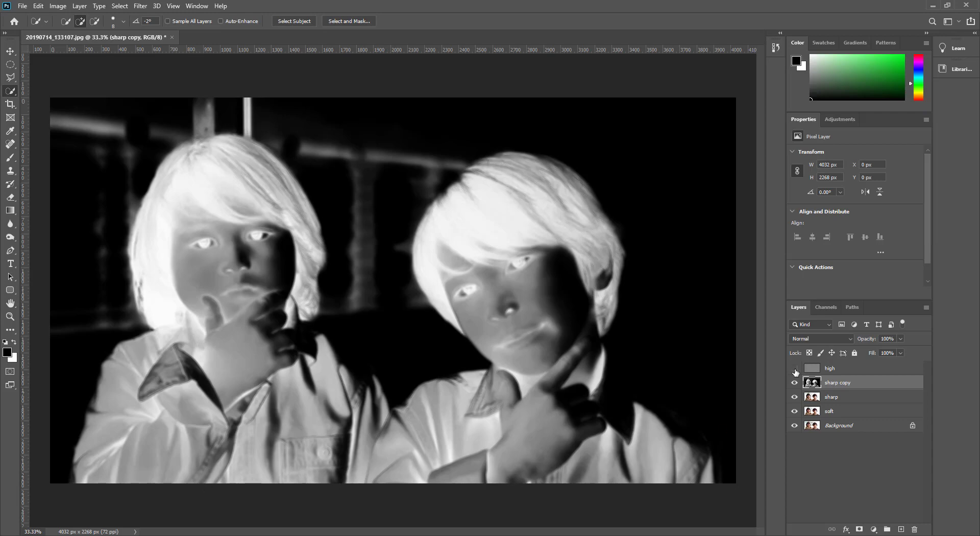
Step: Set the sharp copy layer's blend mode to Overlay and its opacity to 61%
click(848, 339)
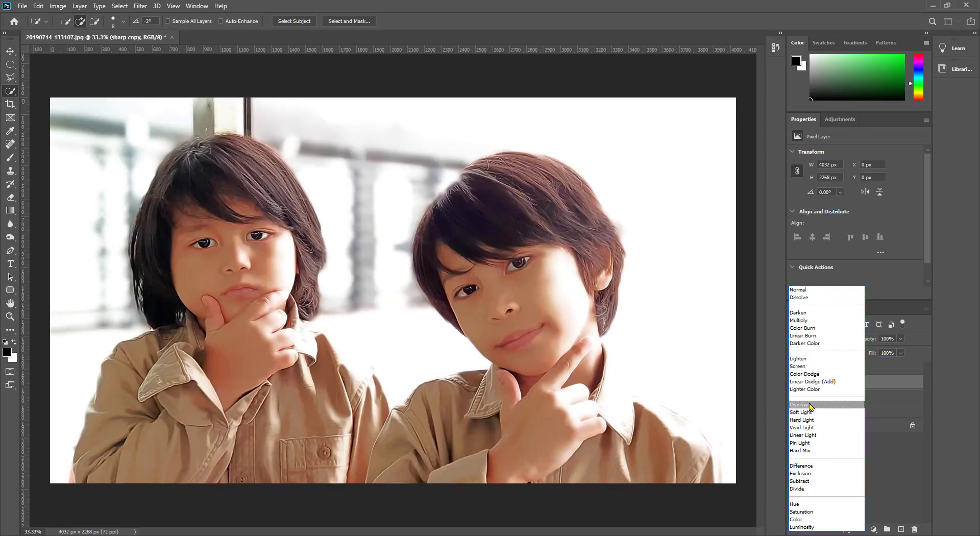
click(810, 405)
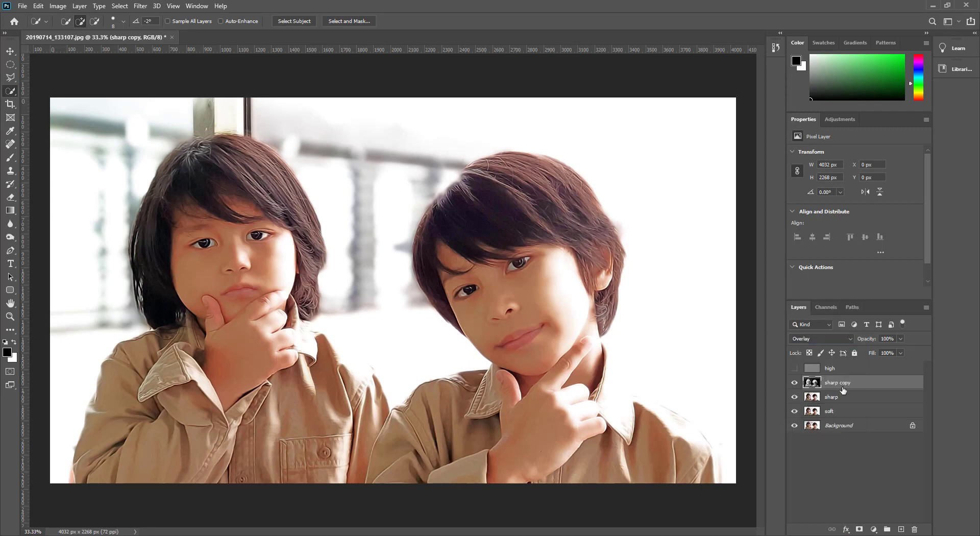
mouse_move(874, 340)
mouse_down()
mouse_move(856, 340)
mouse_move(883, 343)
mouse_move(824, 345)
mouse_move(857, 347)
mouse_up()
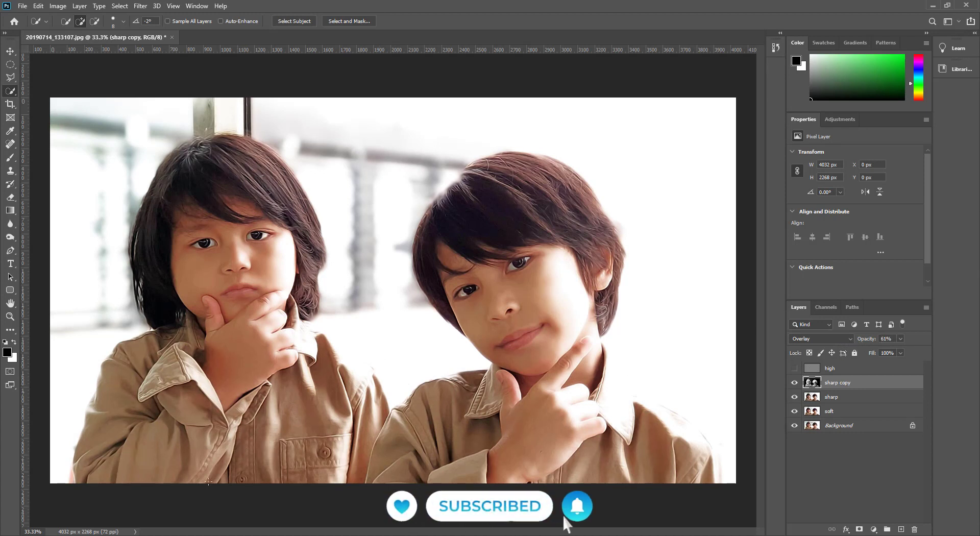
Step: Show the high layer again and lower its opacity to about 52%
click(794, 368)
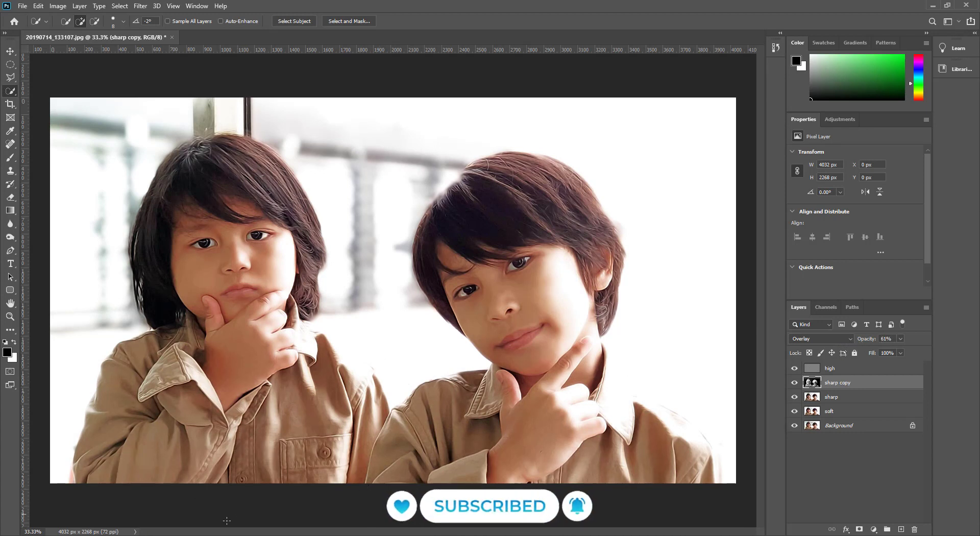
click(857, 373)
mouse_move(877, 343)
mouse_down()
mouse_move(851, 348)
mouse_move(870, 349)
mouse_up()
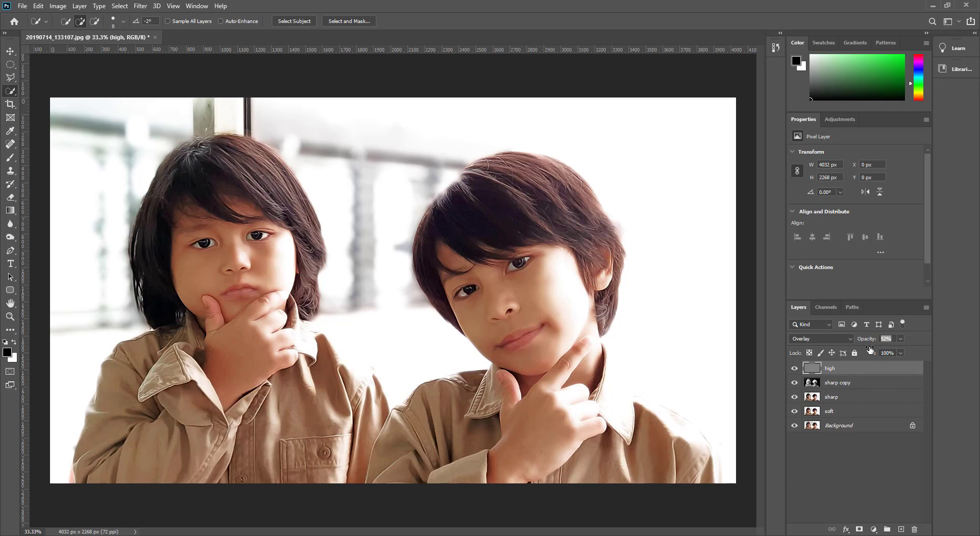
Step: Group the high, sharp copy, sharp and soft layers into one layer group
click(848, 397)
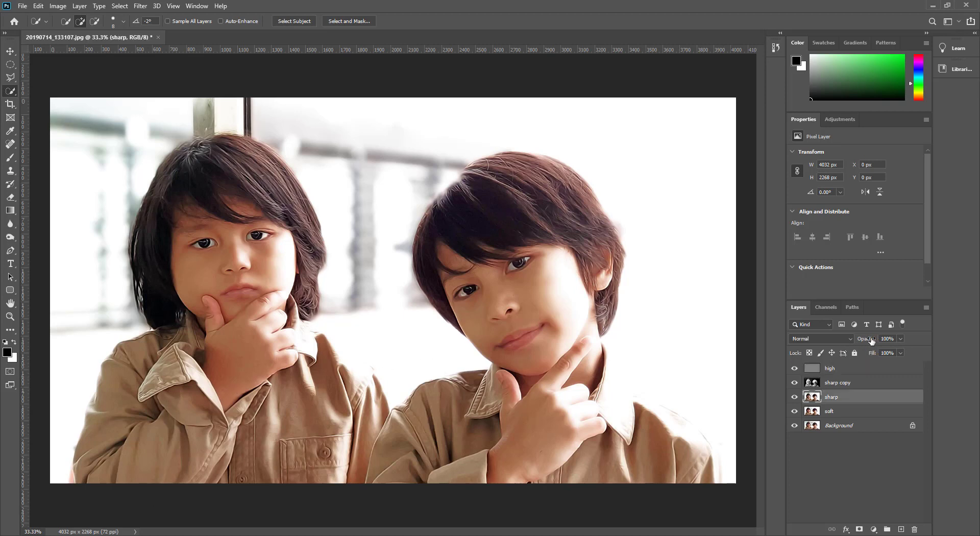
drag(871, 340, 912, 345)
click(829, 371)
shift+click(842, 414)
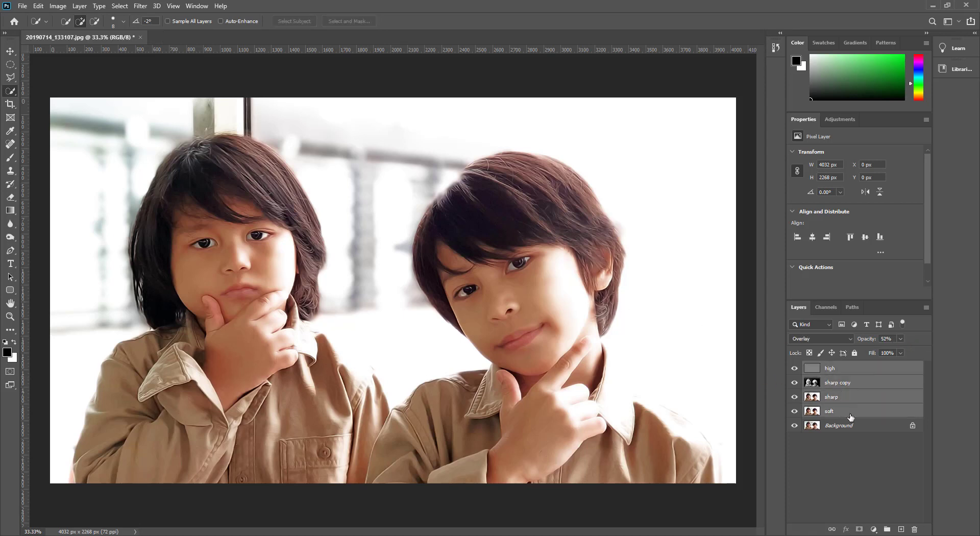
drag(842, 414, 887, 529)
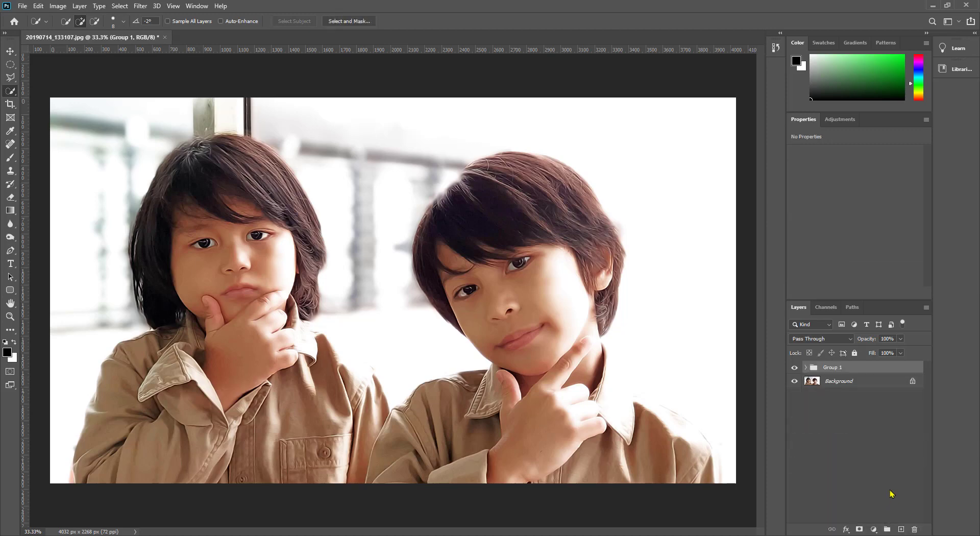
Step: Add a Levels adjustment layer with input levels 15, 1.00 and 255
click(874, 529)
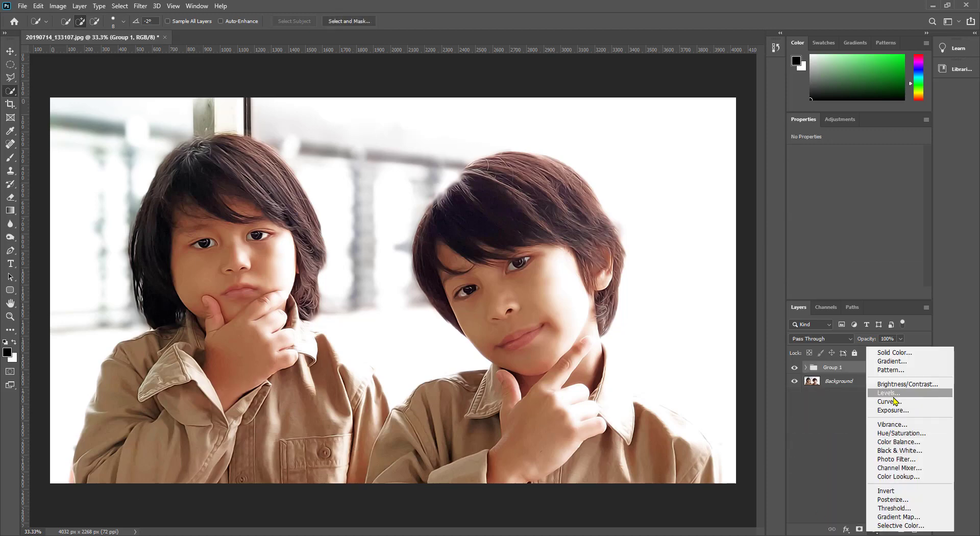
click(885, 398)
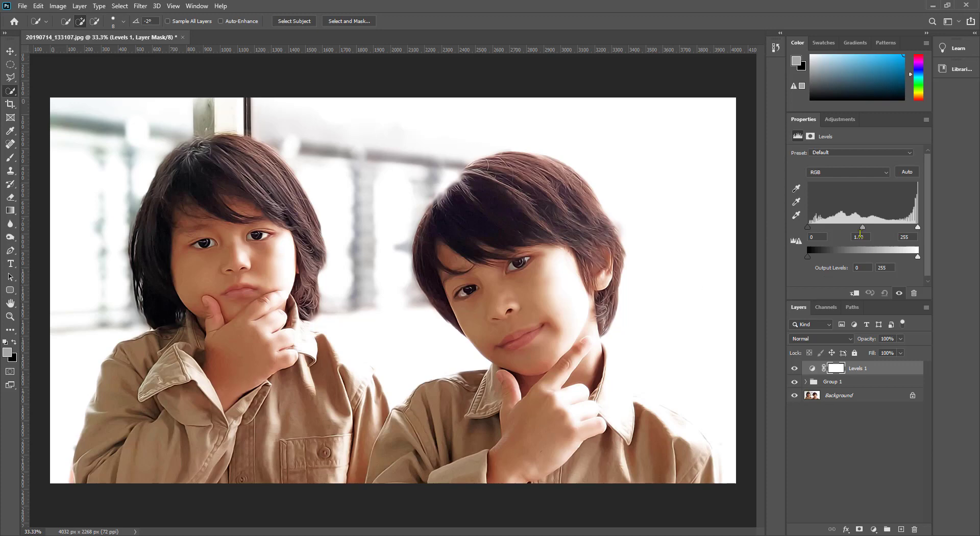
drag(863, 229, 801, 259)
mouse_move(918, 257)
mouse_down()
mouse_move(908, 260)
mouse_move(923, 259)
mouse_up()
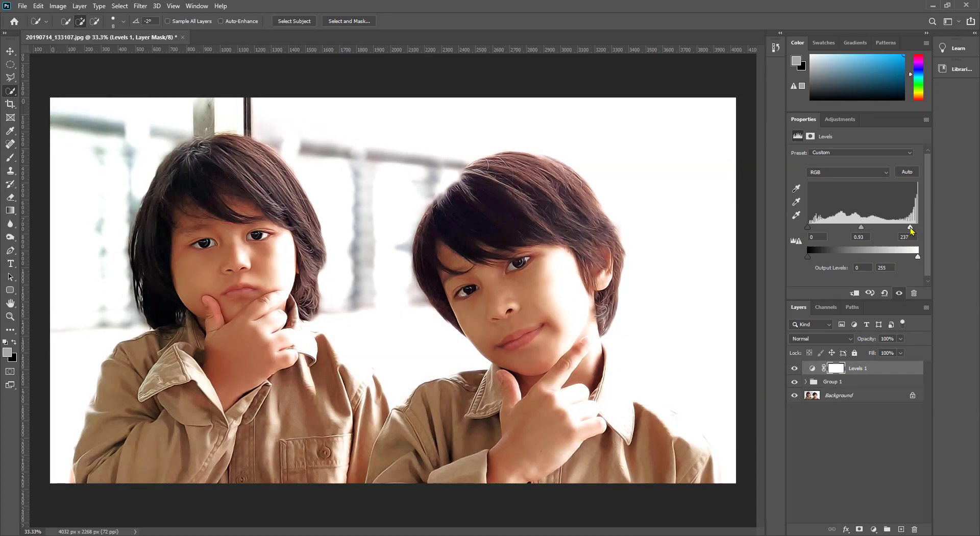
drag(864, 228, 814, 231)
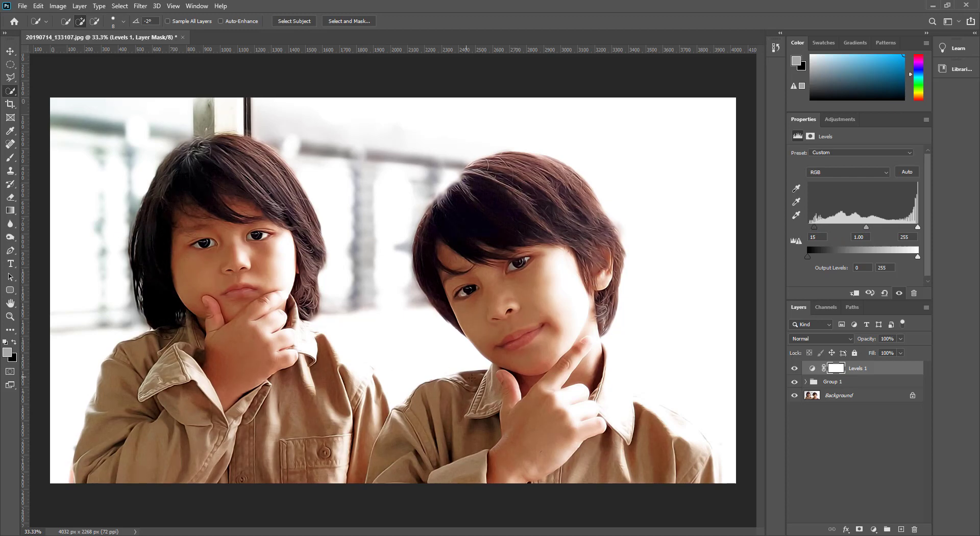
Step: Add a Color Balance adjustment layer above Group 1 and set the midtones to Green +4 and Blue +19
click(874, 463)
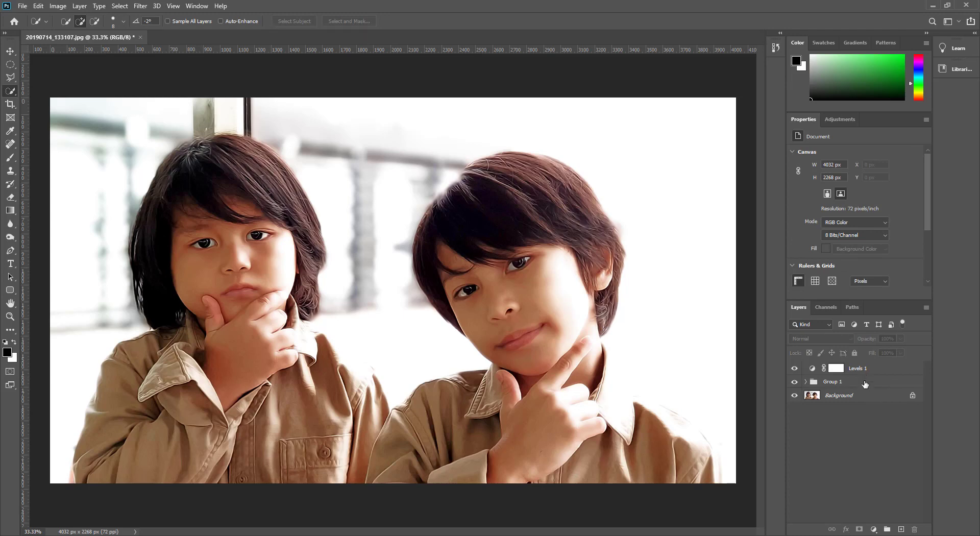
click(865, 384)
click(873, 529)
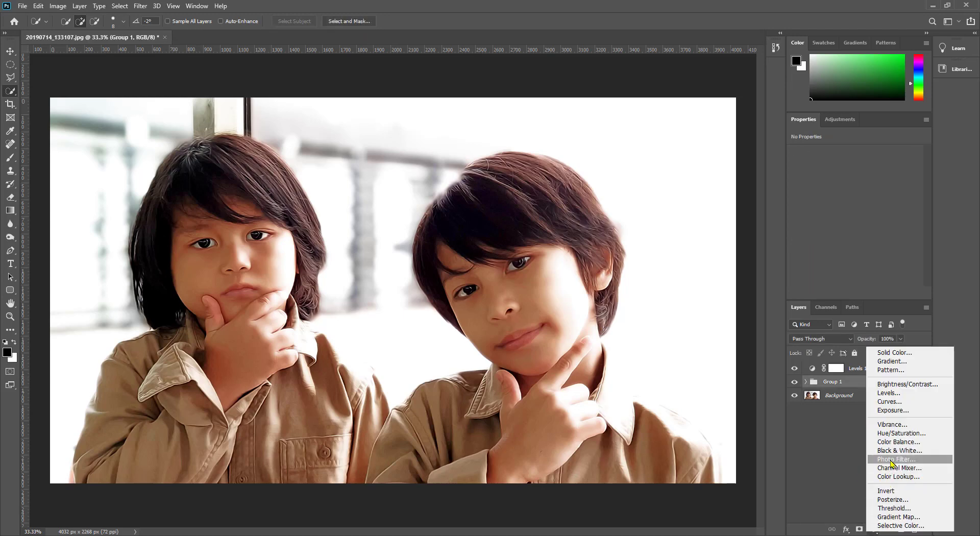
click(893, 442)
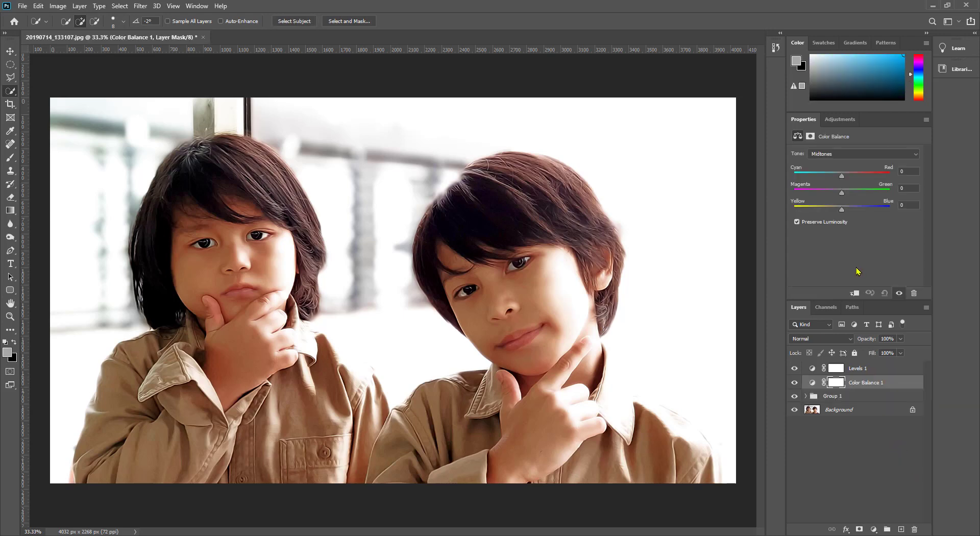
drag(843, 176, 849, 213)
Step: Set the Color Balance shadows to Cyan/Red -1, Magenta/Green +4 and Yellow/Blue +7
click(862, 153)
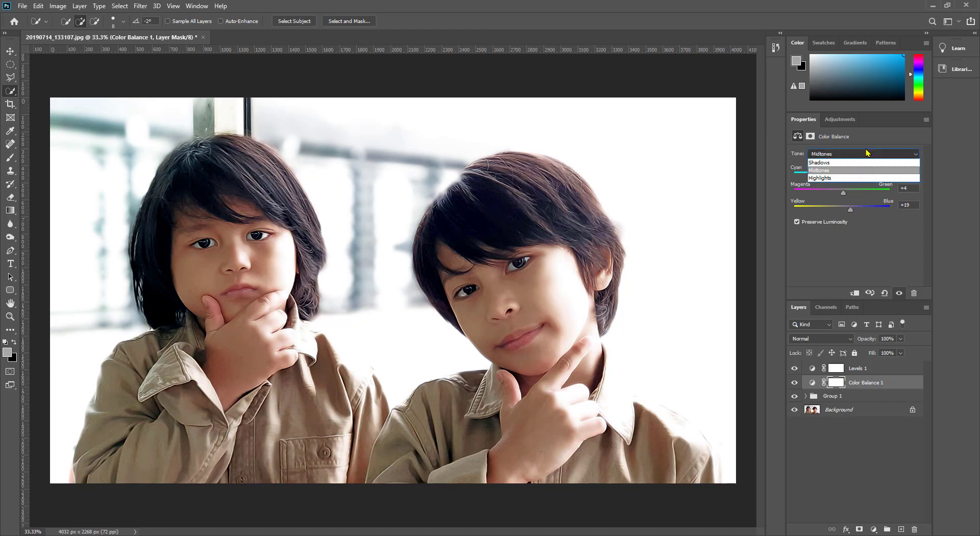
click(844, 166)
drag(842, 176, 849, 195)
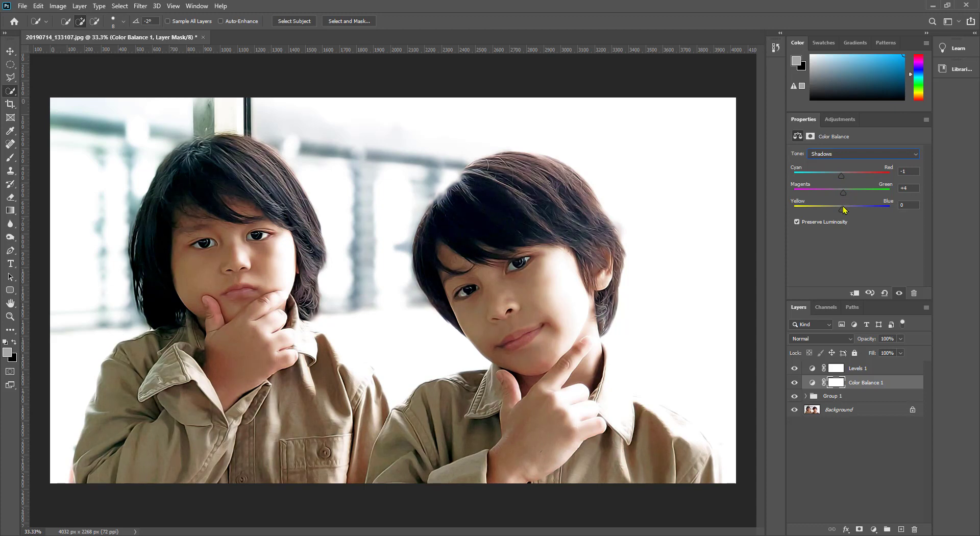
drag(844, 209, 847, 213)
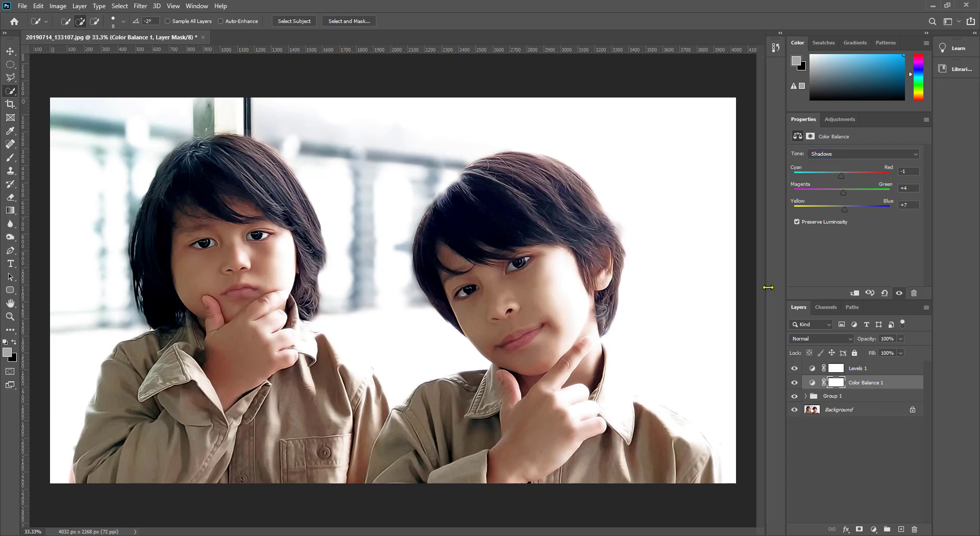
Step: Set the Color Balance highlights to Cyan/Red +14, Magenta/Green +3 and Yellow/Blue +6
click(883, 154)
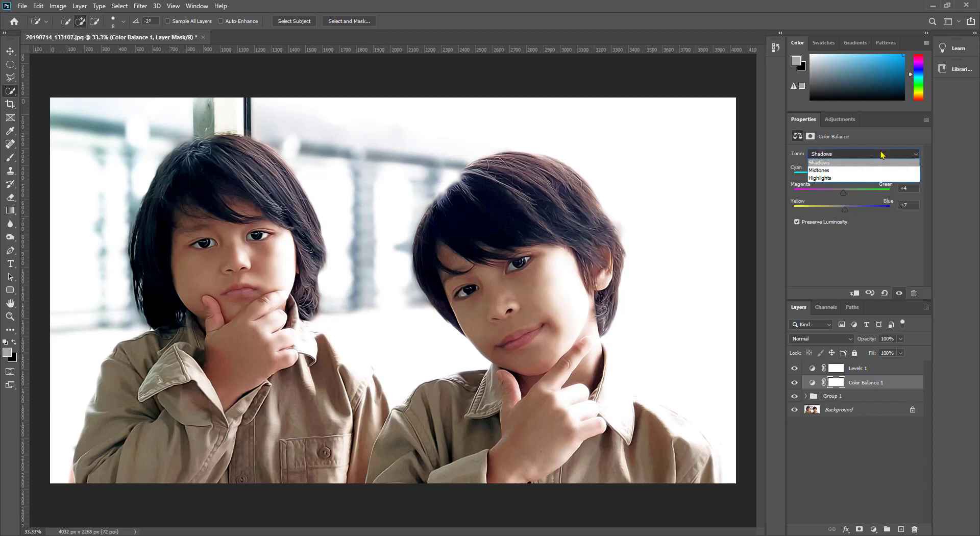
click(840, 178)
drag(843, 175, 848, 176)
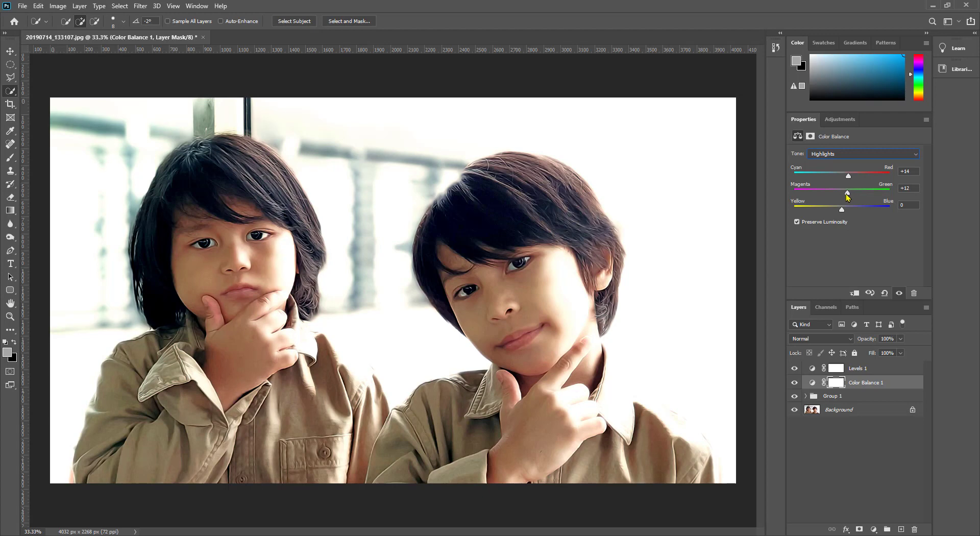
mouse_move(847, 197)
mouse_down()
mouse_move(843, 214)
mouse_move(844, 198)
mouse_up()
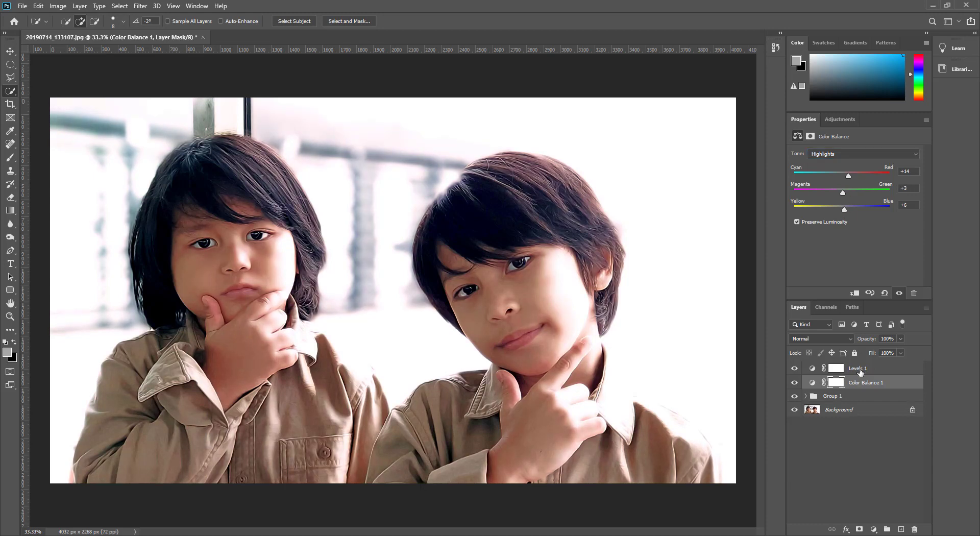
Step: Add a Vibrance adjustment layer with Vibrance -11 and Saturation +23
click(873, 530)
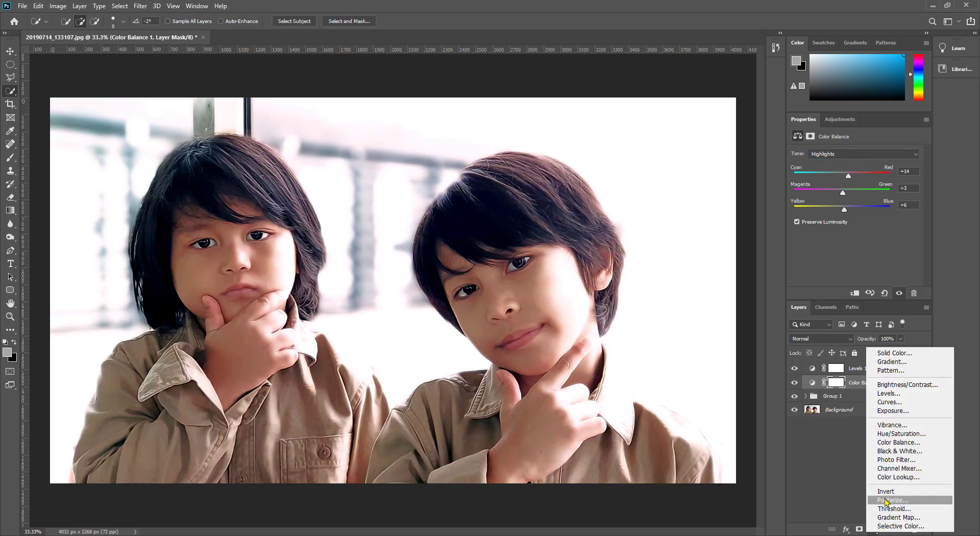
click(888, 431)
drag(856, 165, 870, 189)
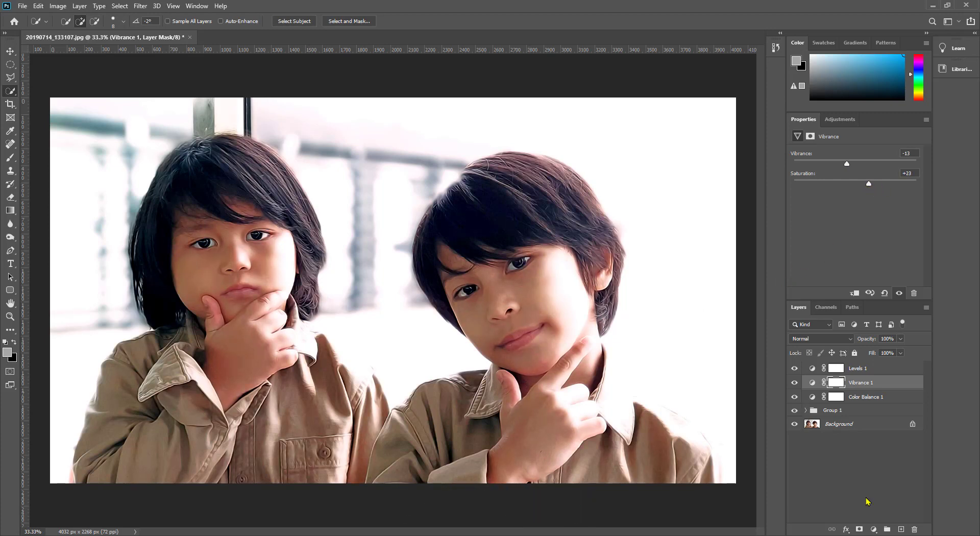
Step: Add a Color Lookup adjustment layer above Vibrance and load the 3Strip.look 3D LUT
click(874, 529)
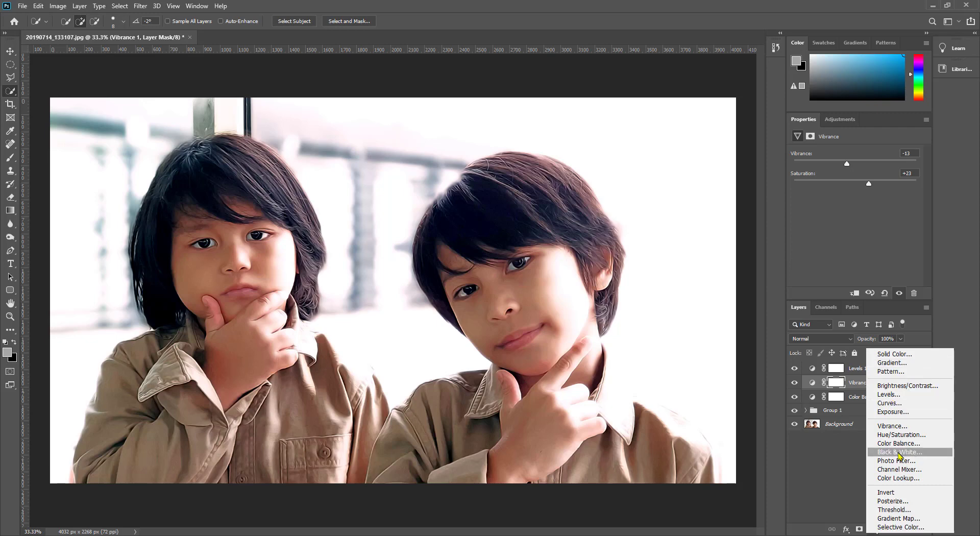
click(898, 478)
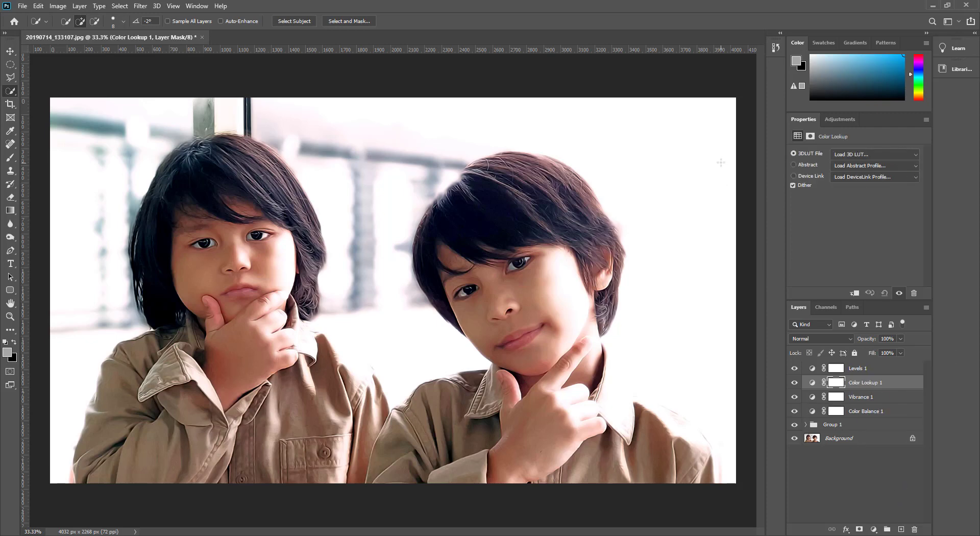
click(892, 158)
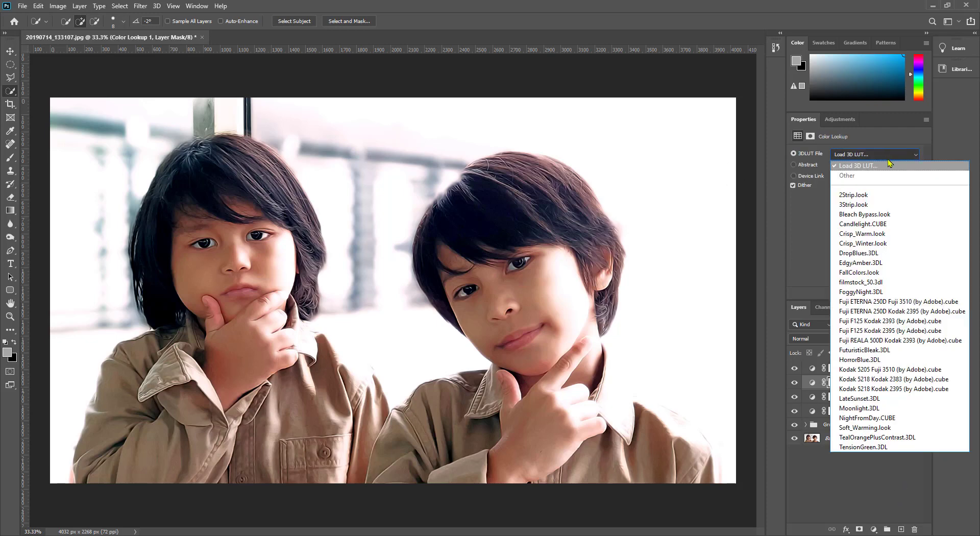
click(870, 210)
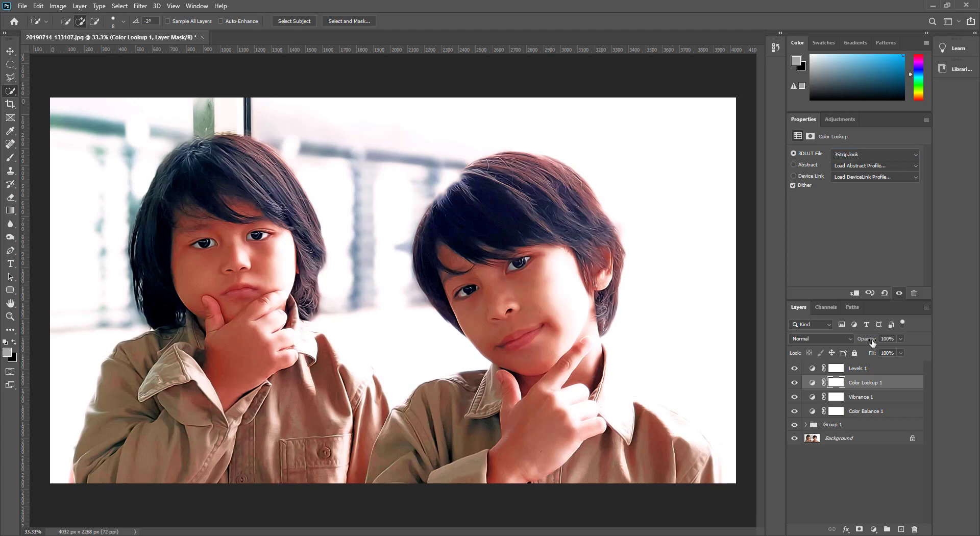
Step: Toggle the visibility of the adjustment layers and Group 1 to compare the photo with and without the effects
drag(872, 342, 835, 345)
click(851, 497)
click(794, 368)
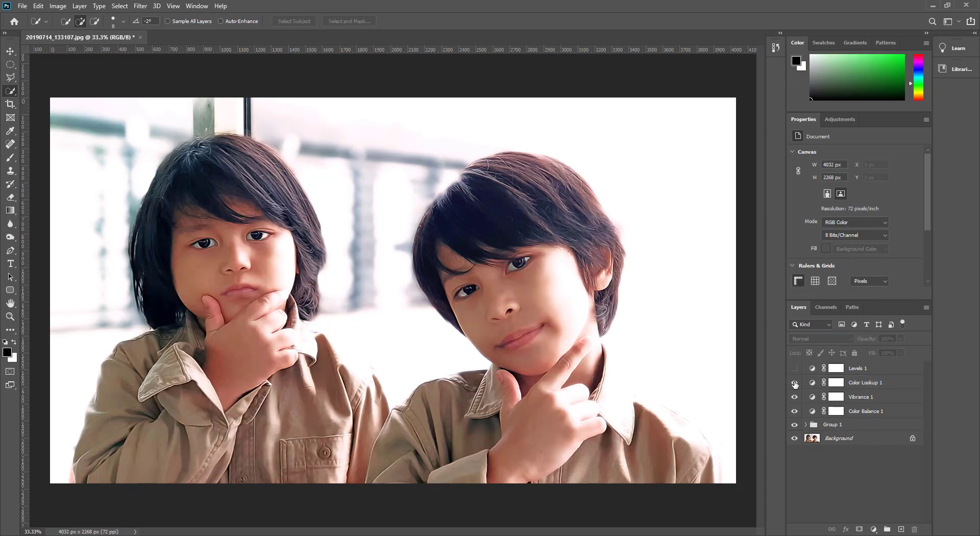
drag(794, 402, 795, 417)
click(794, 426)
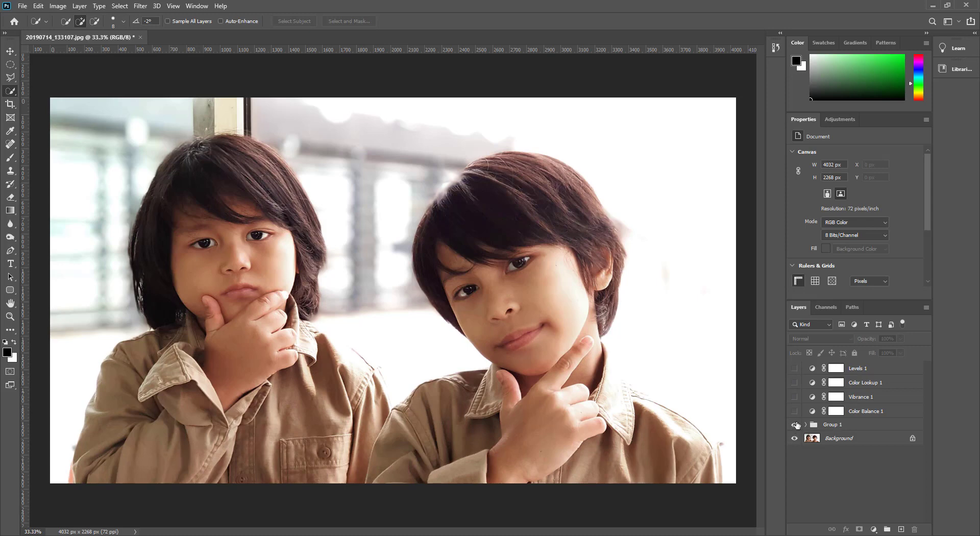
drag(796, 424, 777, 373)
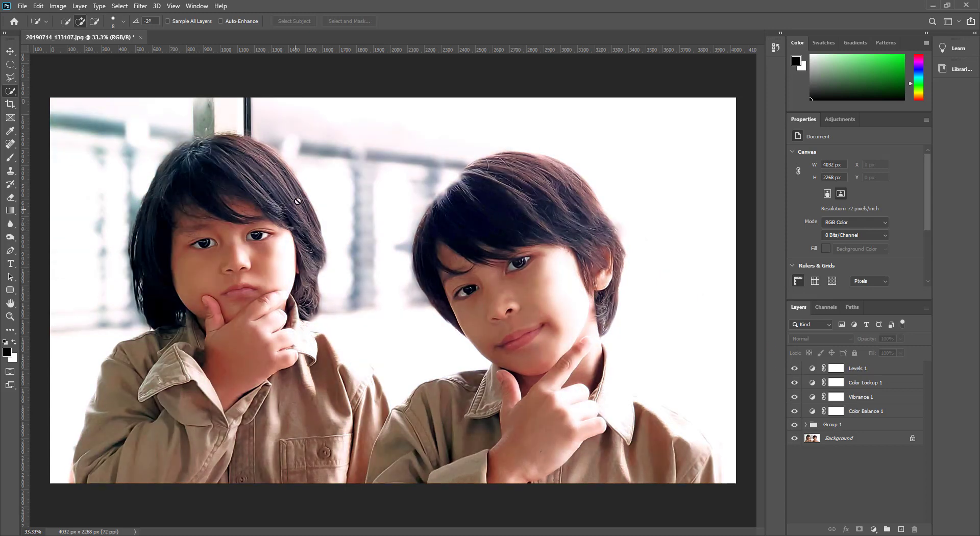
Step: Zoom into the left boy's hair and toggle Group 1 visibility to inspect the painted detail
scroll(306, 198, up, 5)
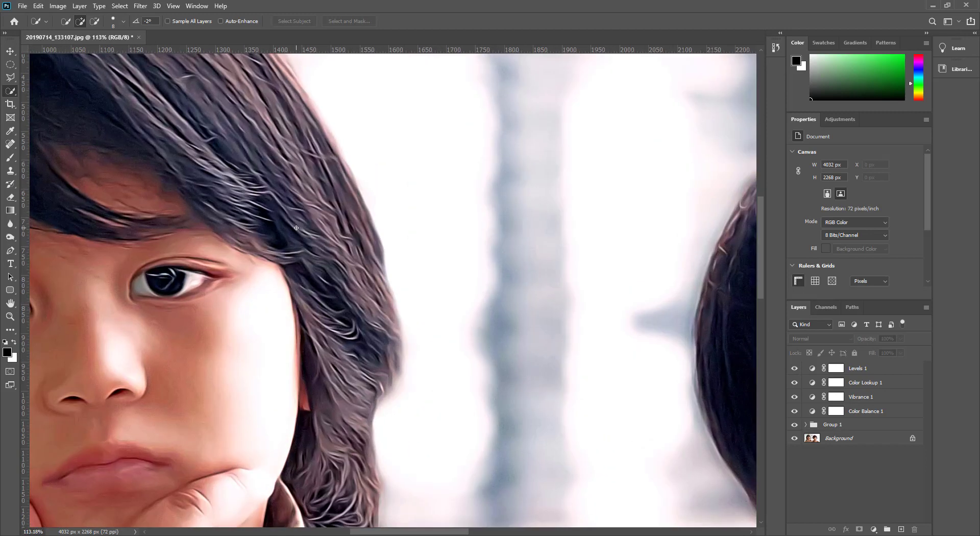
click(260, 213)
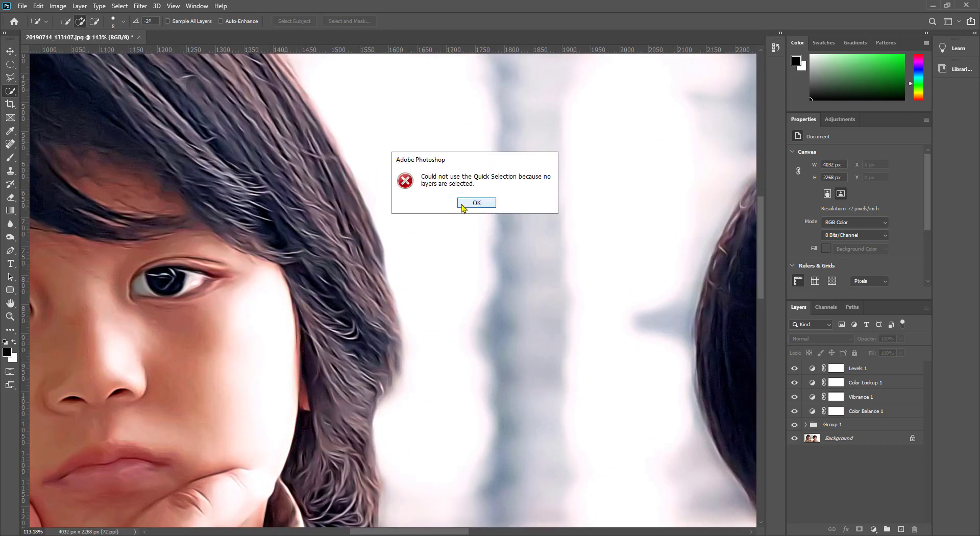
click(470, 202)
drag(277, 212, 466, 322)
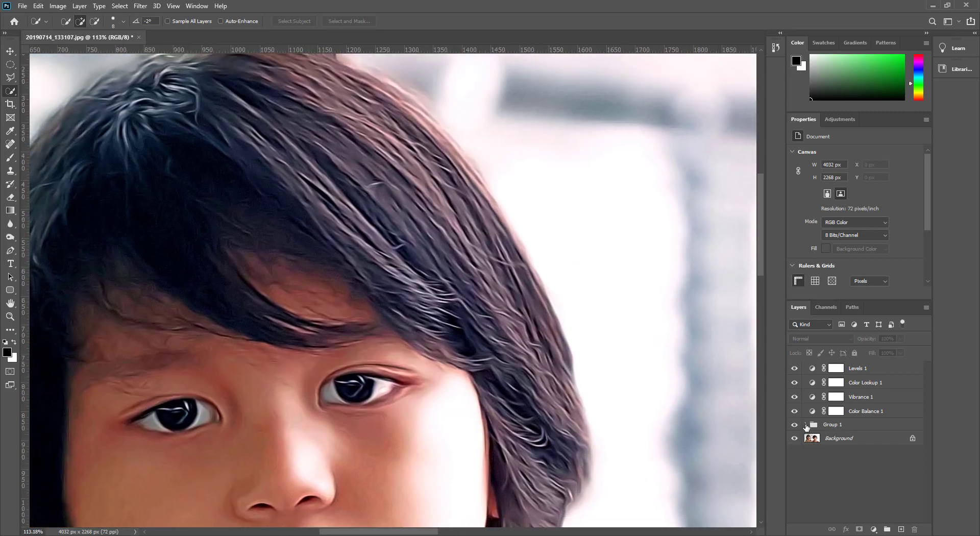
mouse_move(794, 426)
mouse_down()
mouse_move(794, 373)
mouse_move(794, 425)
mouse_up()
mouse_move(797, 427)
mouse_down()
mouse_move(795, 371)
mouse_move(795, 431)
mouse_up()
scroll(426, 306, down, 1)
scroll(427, 306, down, 1)
click(420, 390)
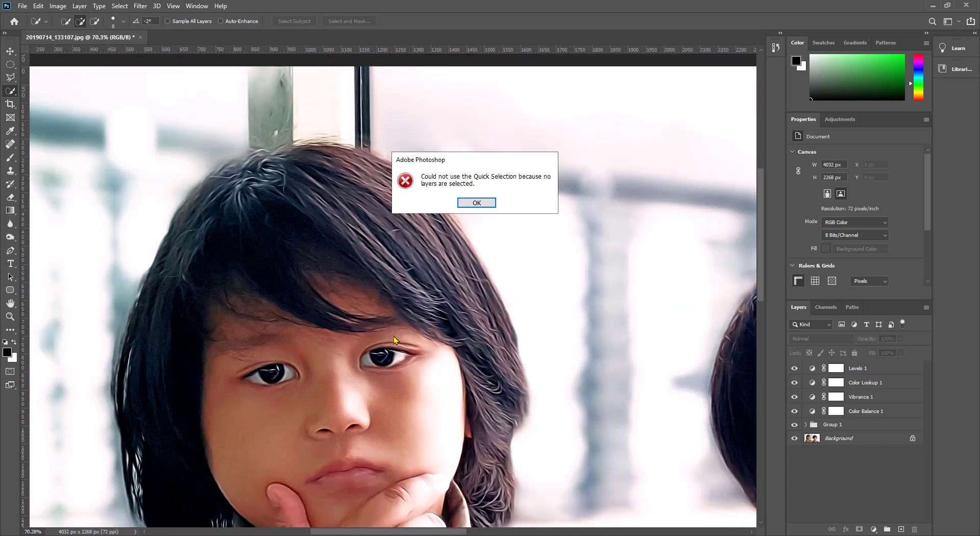
click(467, 204)
Step: Zoom into the right boy's hair and toggle Group 1 visibility to compare it with the original
drag(419, 329, 245, 82)
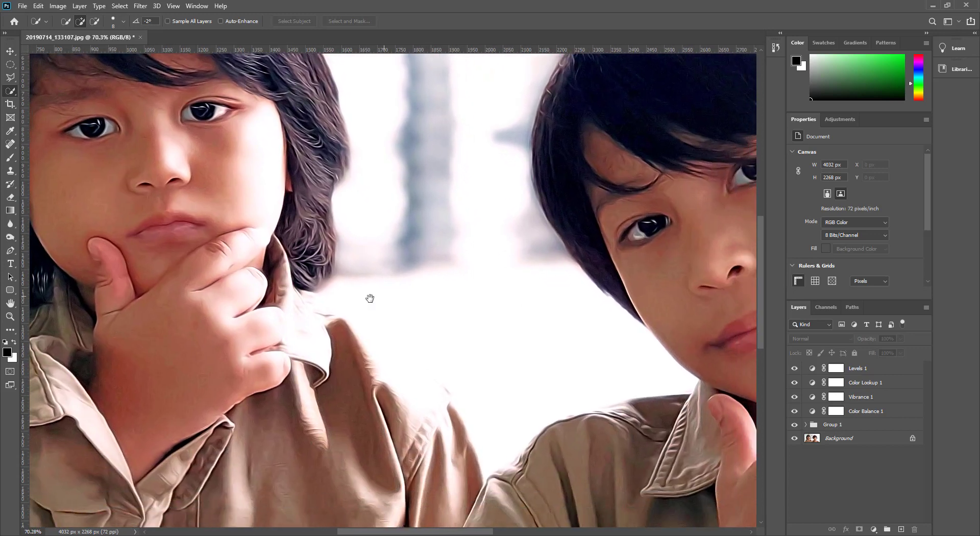
drag(587, 225, 326, 273)
drag(540, 245, 521, 405)
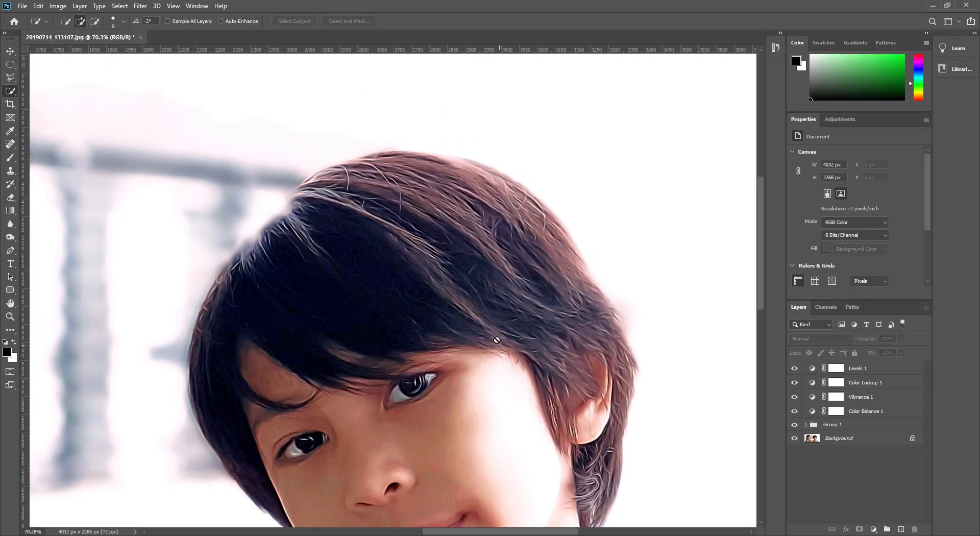
scroll(471, 278, up, 2)
scroll(469, 279, up, 2)
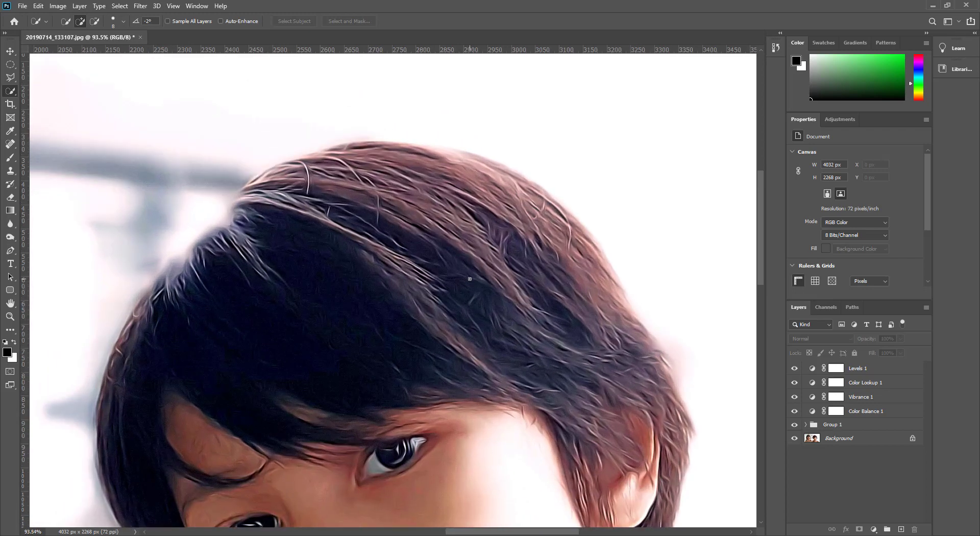
click(794, 425)
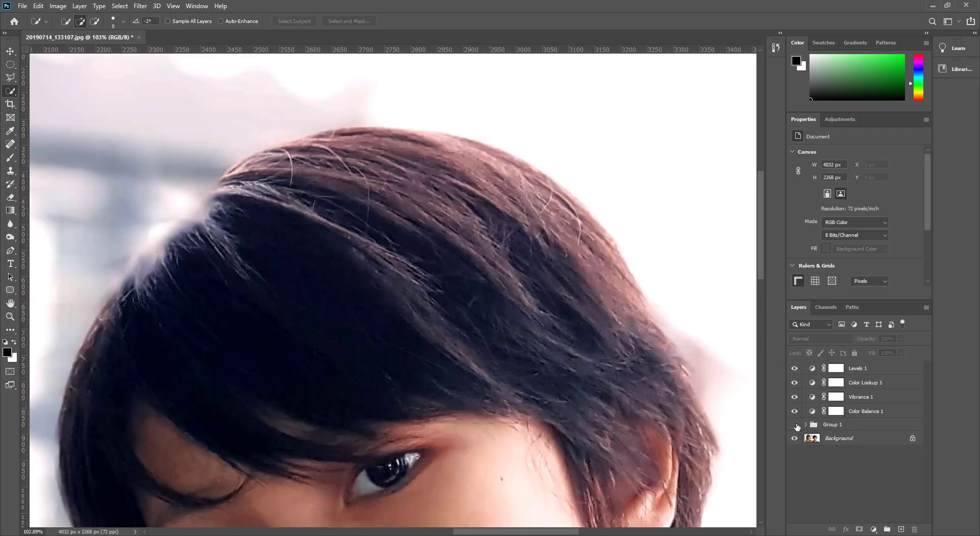
mouse_move(798, 416)
mouse_down()
mouse_move(795, 372)
mouse_move(794, 429)
mouse_up()
click(795, 425)
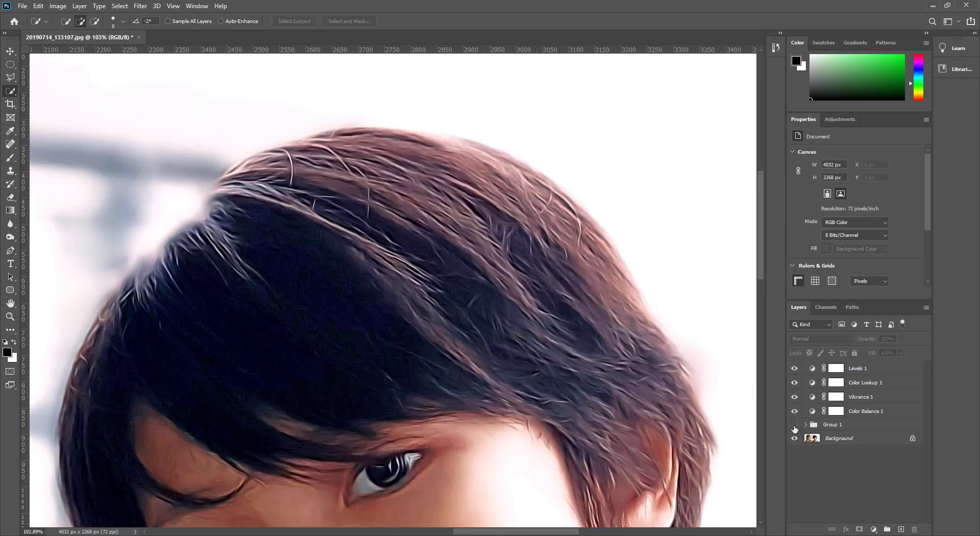
click(794, 428)
click(794, 426)
click(795, 427)
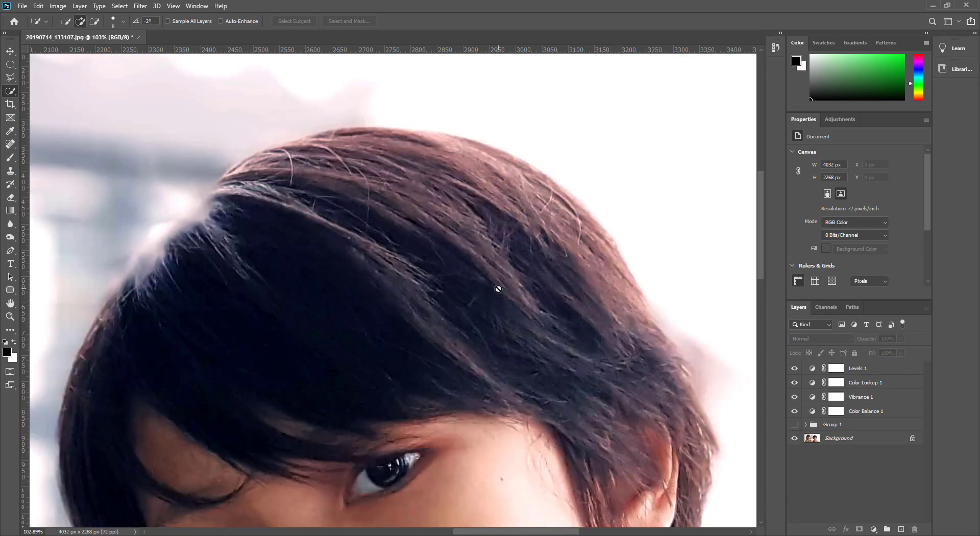
Step: Examine the right boy's face while toggling Group 1 visibility, then return to the full view
scroll(498, 288, down, 5)
drag(497, 373, 472, 227)
drag(563, 350, 561, 342)
click(795, 426)
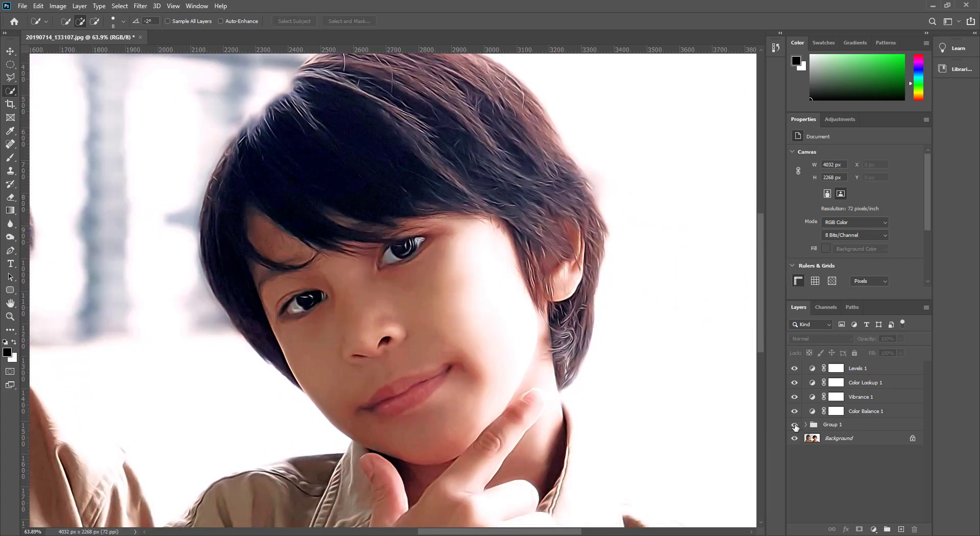
click(795, 425)
click(795, 426)
click(794, 425)
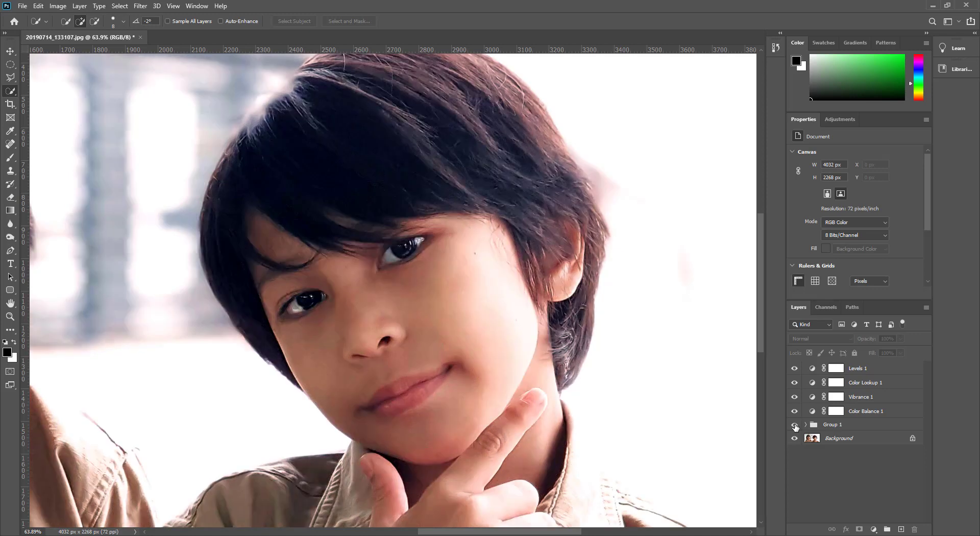
click(794, 425)
click(795, 425)
click(794, 426)
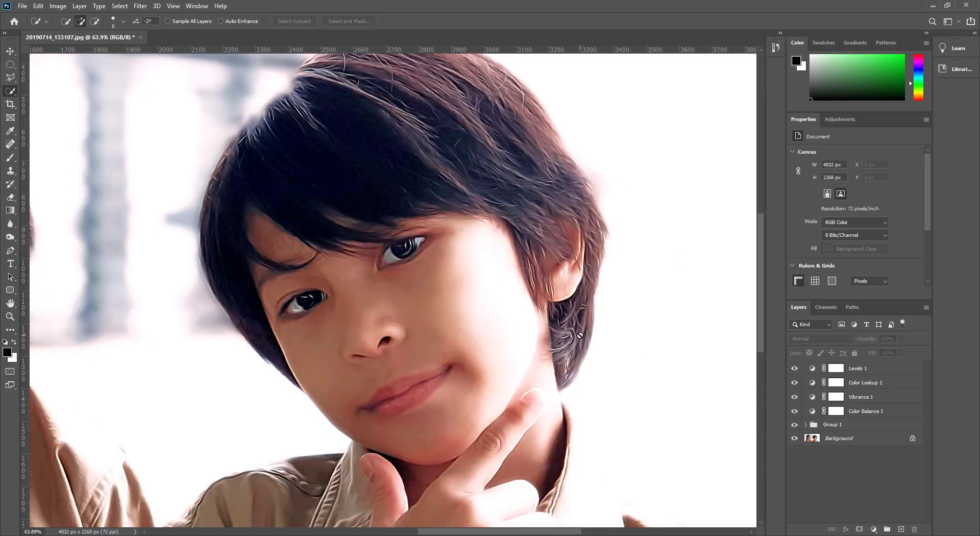
drag(479, 281, 531, 308)
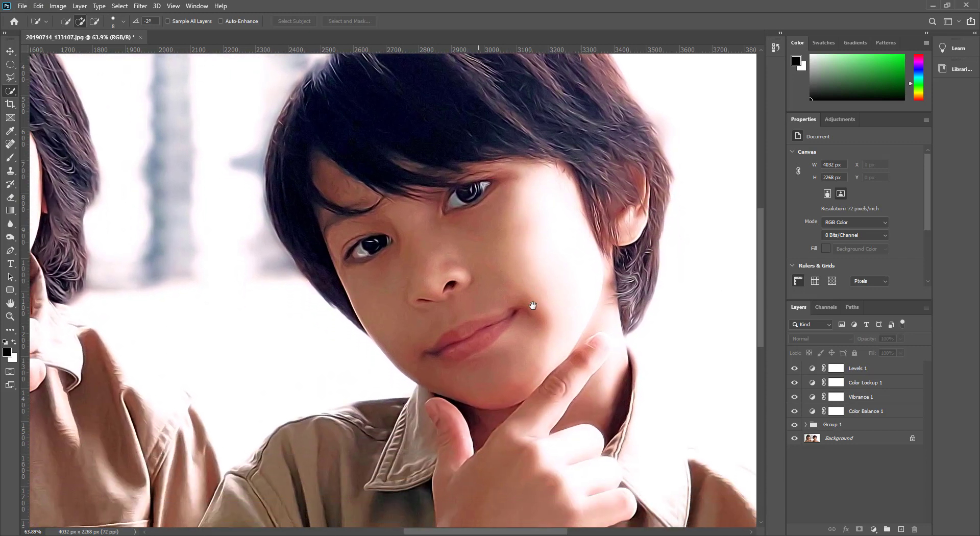
scroll(529, 308, down, 5)
scroll(521, 301, down, 1)
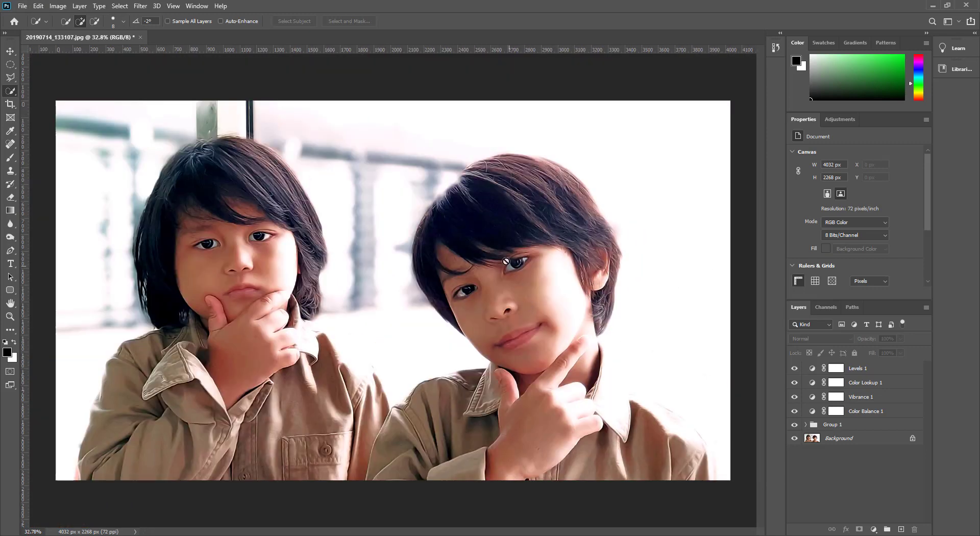
Step: Toggle Group 1 visibility repeatedly at full view to compare the whole image before and after
click(506, 261)
click(476, 202)
click(795, 425)
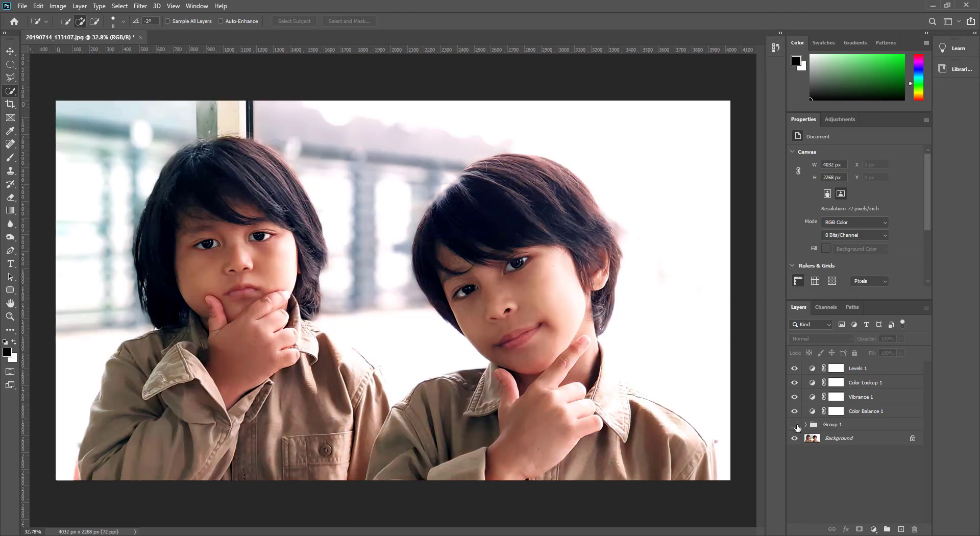
click(795, 425)
click(796, 426)
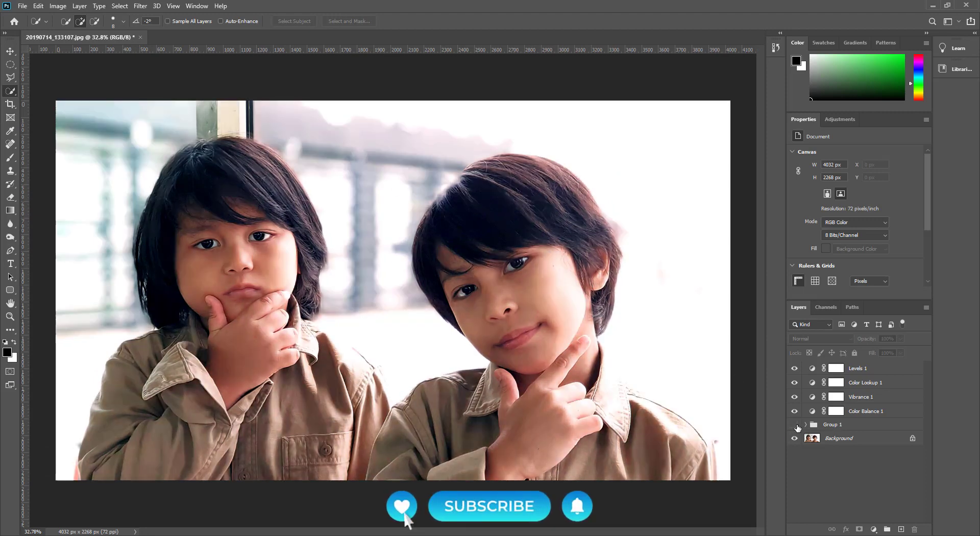
click(797, 426)
click(796, 425)
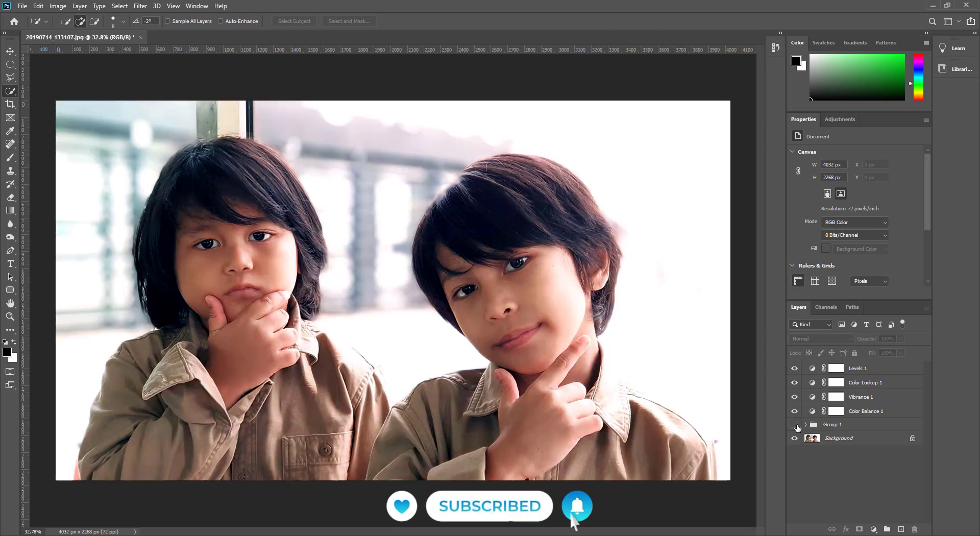
click(795, 425)
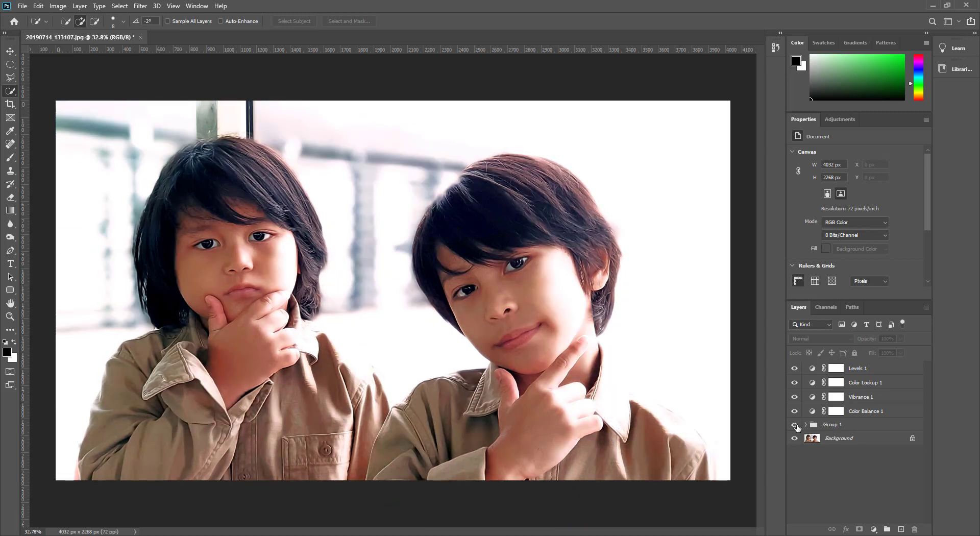
click(795, 426)
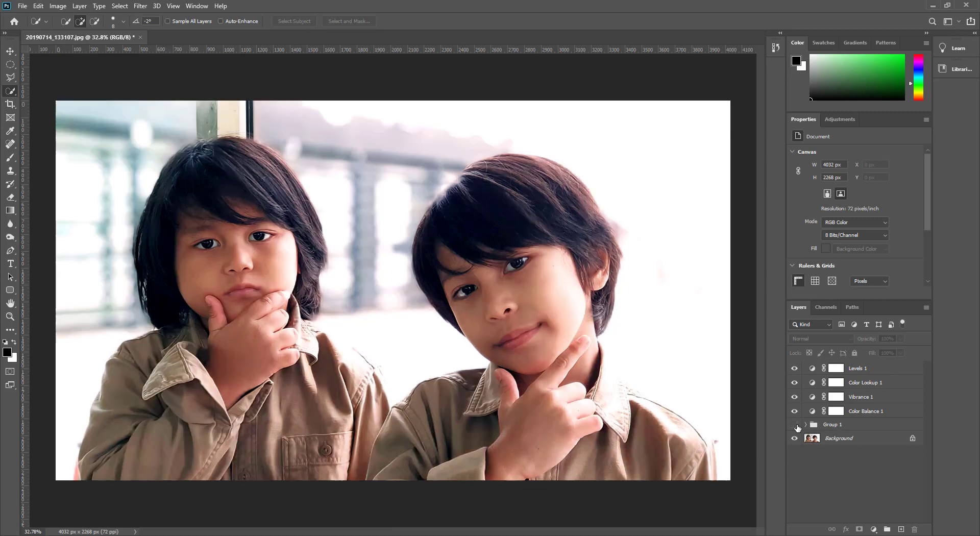
click(795, 425)
Step: Zoom into the right boy's hair and face again and toggle Group 1 visibility to check the effect
scroll(540, 241, up, 8)
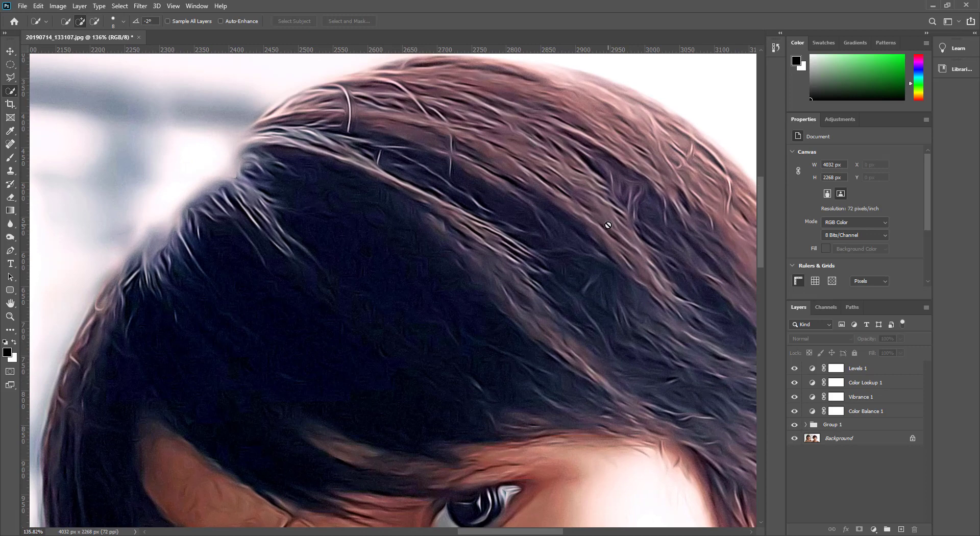
click(606, 223)
click(479, 204)
mouse_move(560, 236)
mouse_down()
mouse_move(356, 250)
mouse_move(341, 166)
mouse_up()
drag(486, 316, 504, 291)
scroll(484, 308, down, 6)
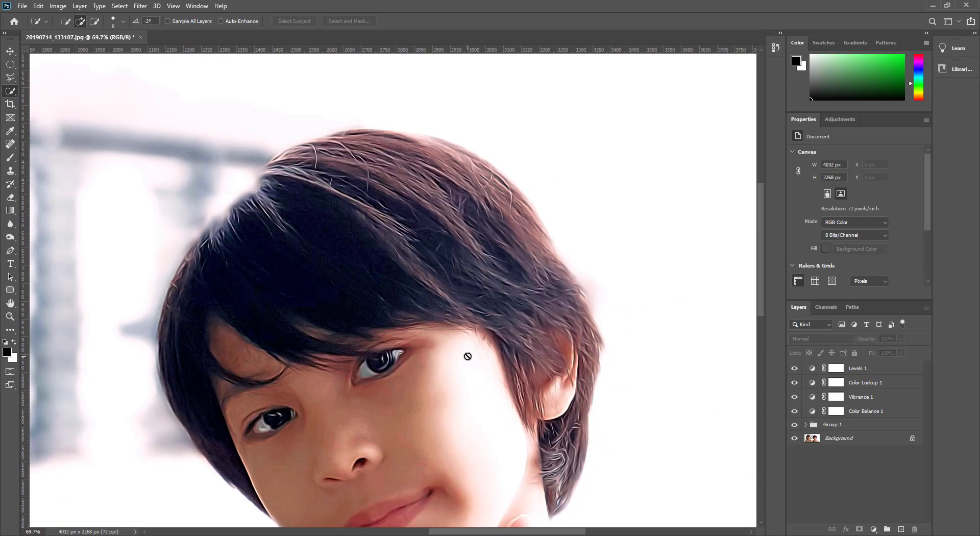
click(469, 328)
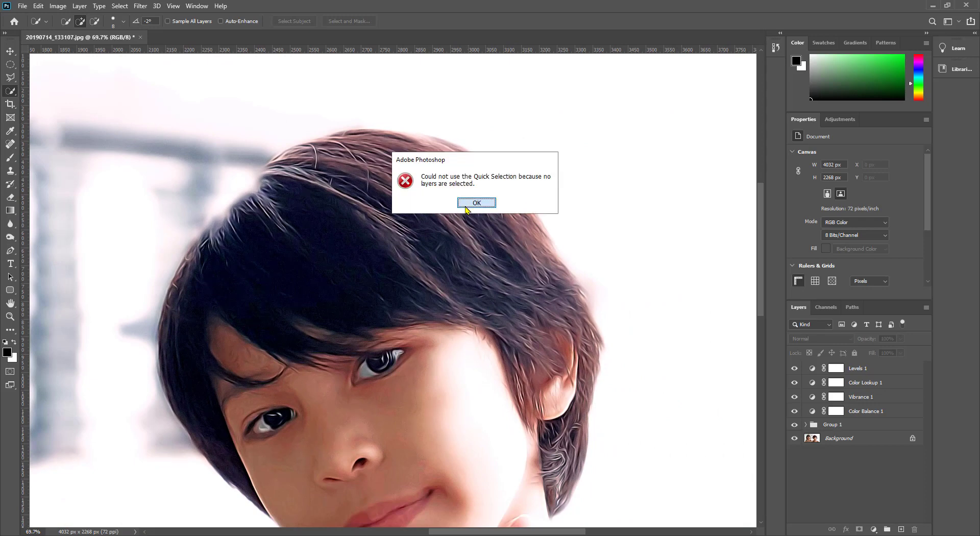
click(477, 202)
mouse_move(424, 286)
mouse_down()
mouse_move(433, 263)
mouse_move(428, 280)
mouse_move(466, 269)
mouse_up()
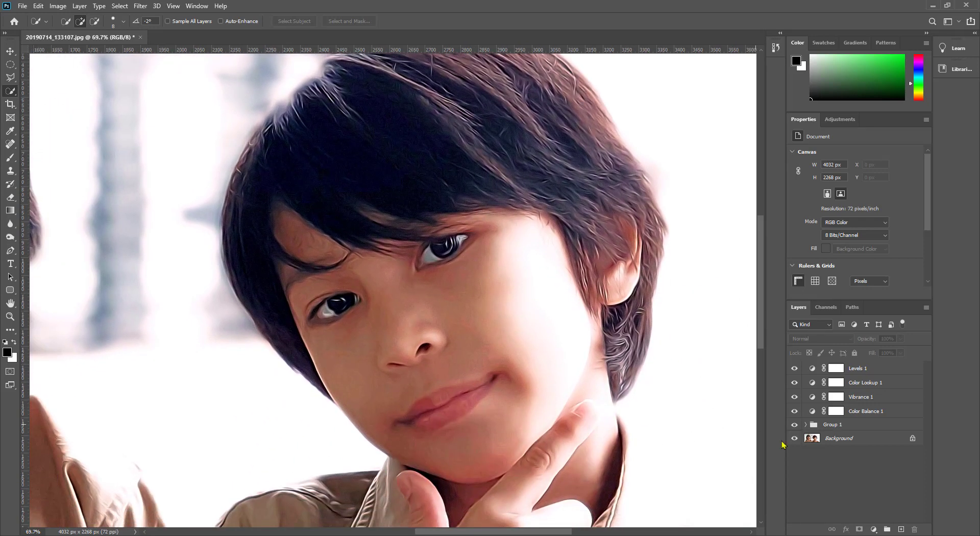
click(794, 425)
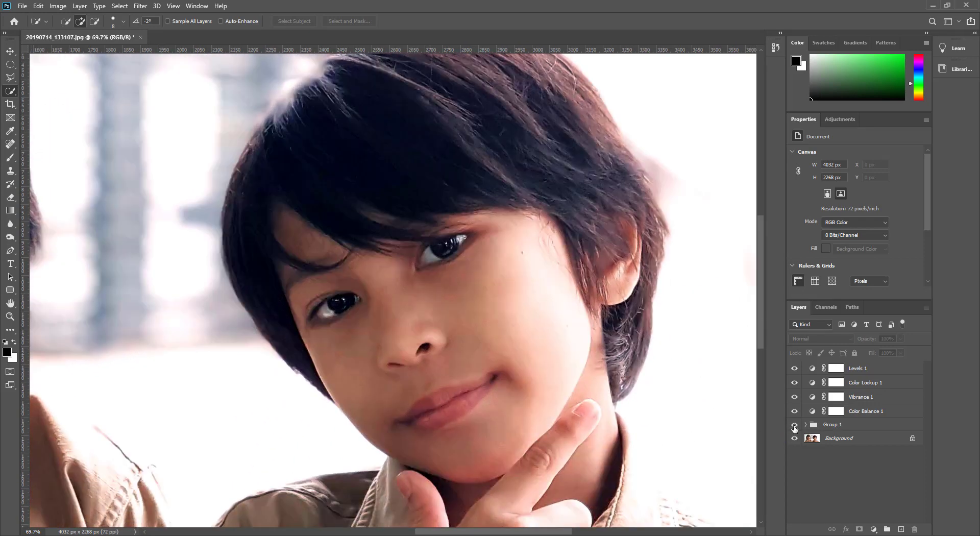
click(794, 425)
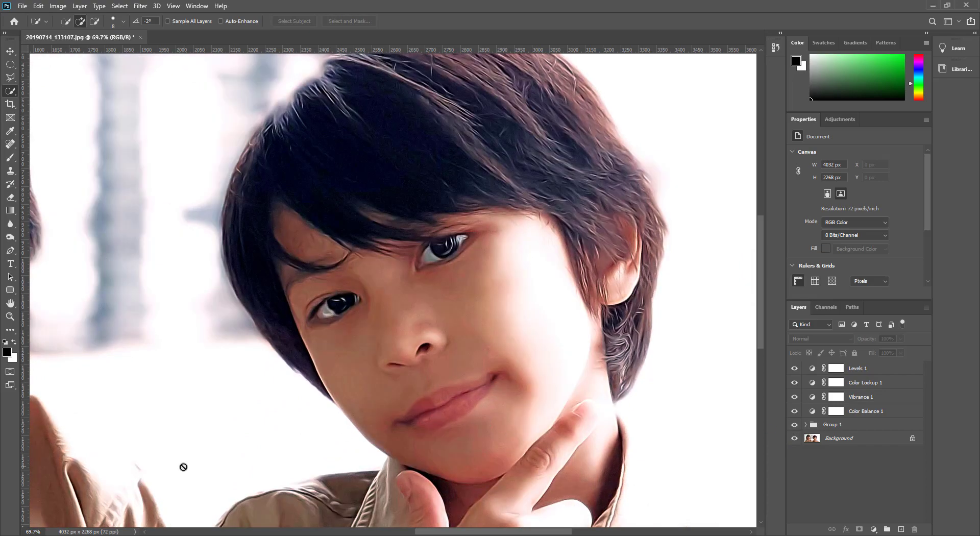